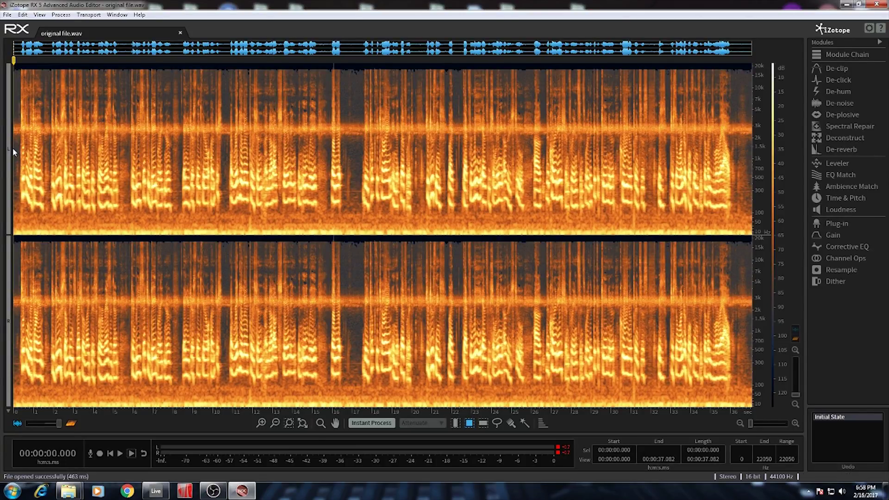
key(space)
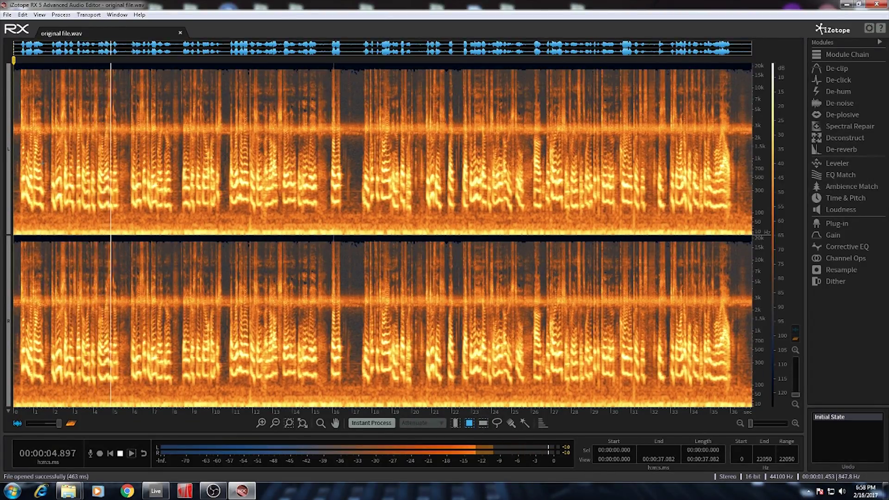
key(space)
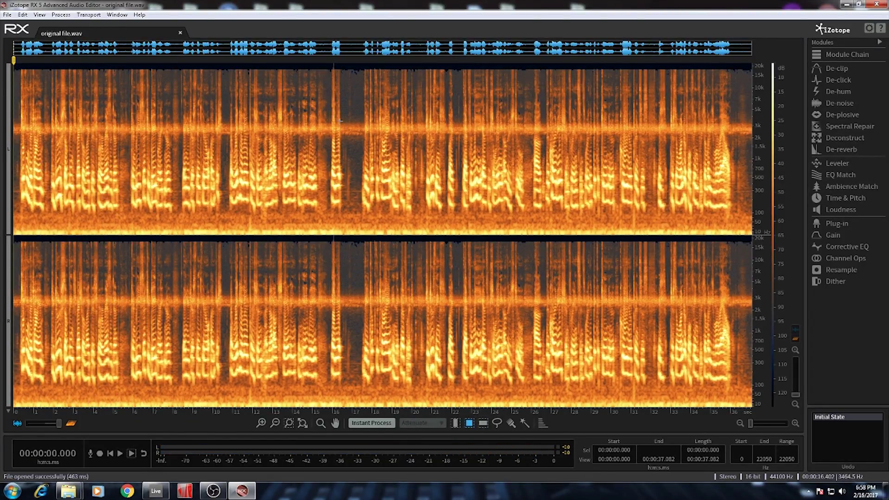
click(341, 120)
key(space)
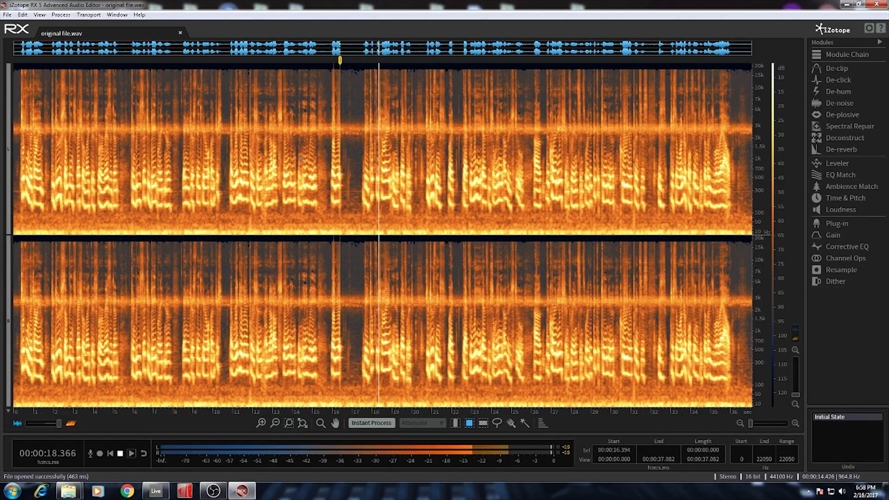
key(space)
key(space)
key(space)
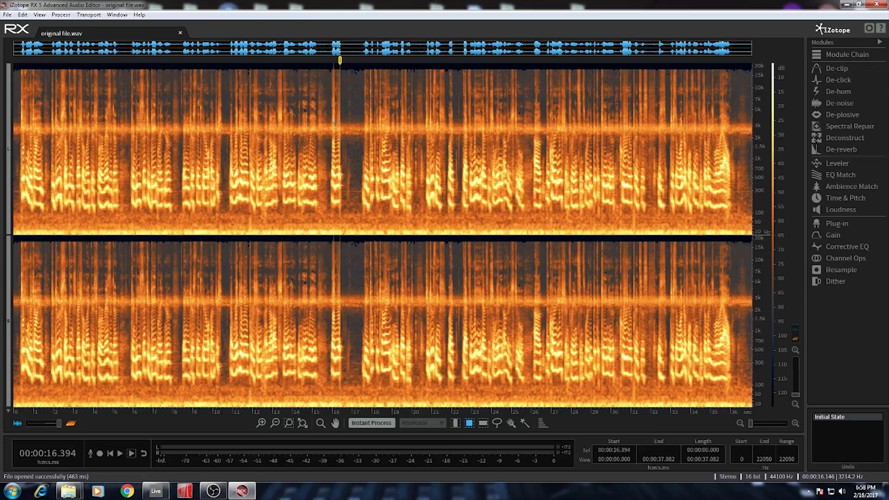
key(space)
key(space)
Step: Select the 2.2–3.3 kHz band and learn it as the De-noise noise profile
drag(14, 123, 17, 134)
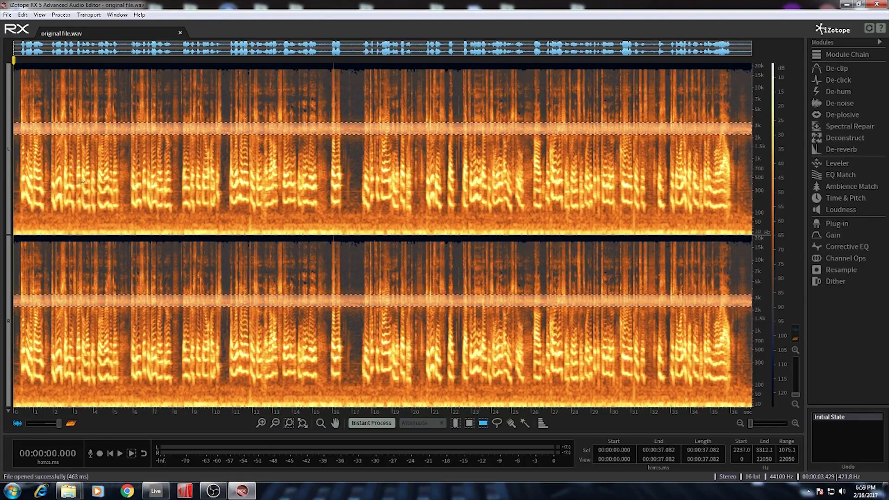
click(840, 104)
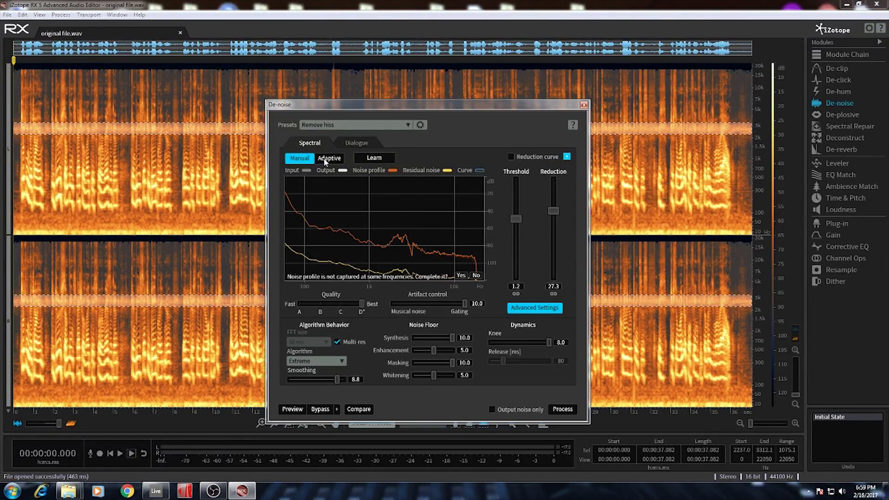
click(374, 159)
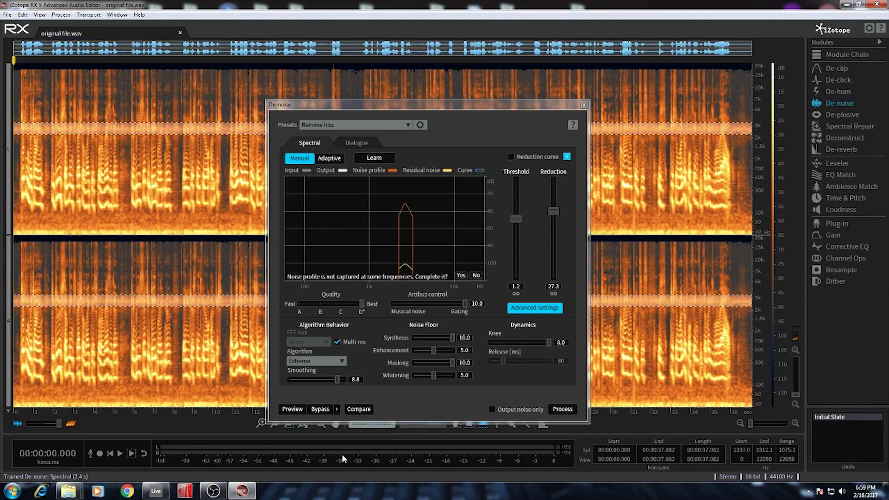
Step: Preview De-noise with threshold raised to 6 and reduction to 40 dB
click(293, 410)
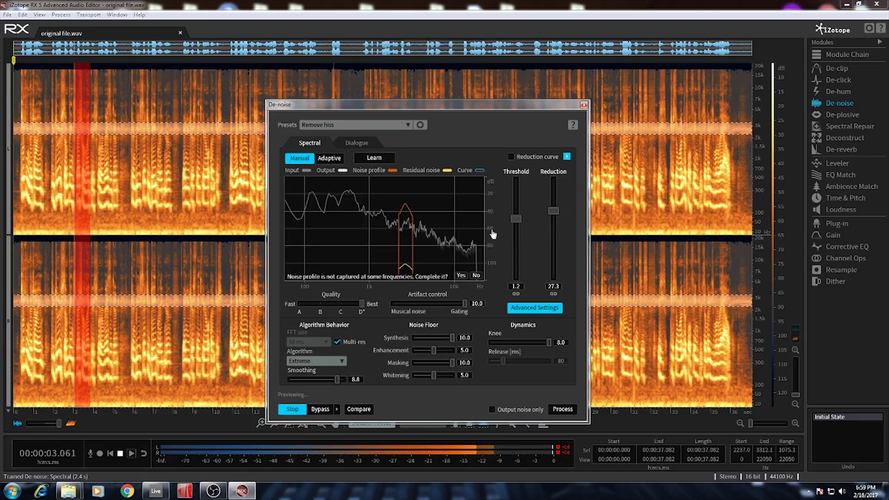
drag(518, 220, 521, 182)
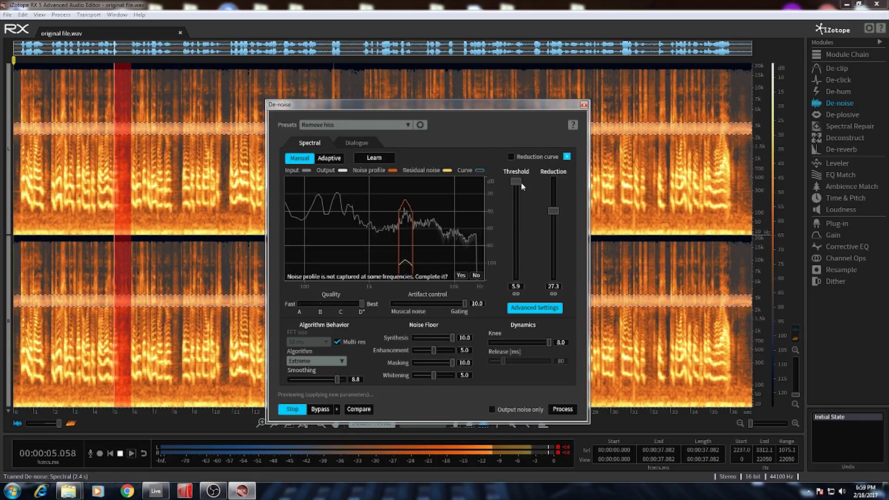
drag(553, 211, 554, 180)
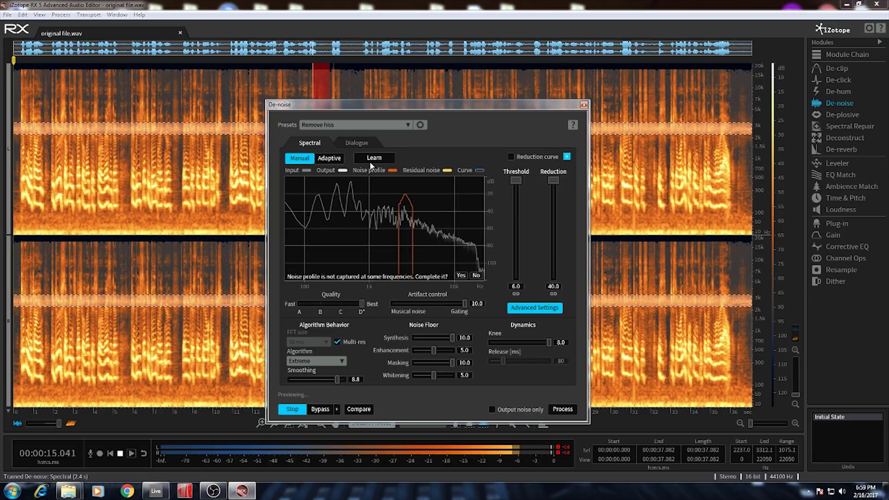
Step: Reset De-noise to the [Default] preset and switch it to Adaptive mode
click(357, 124)
click(397, 138)
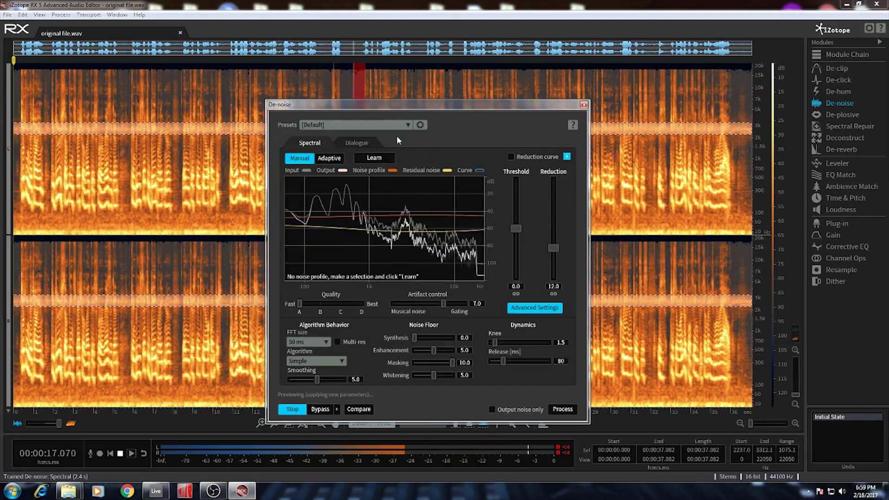
key(space)
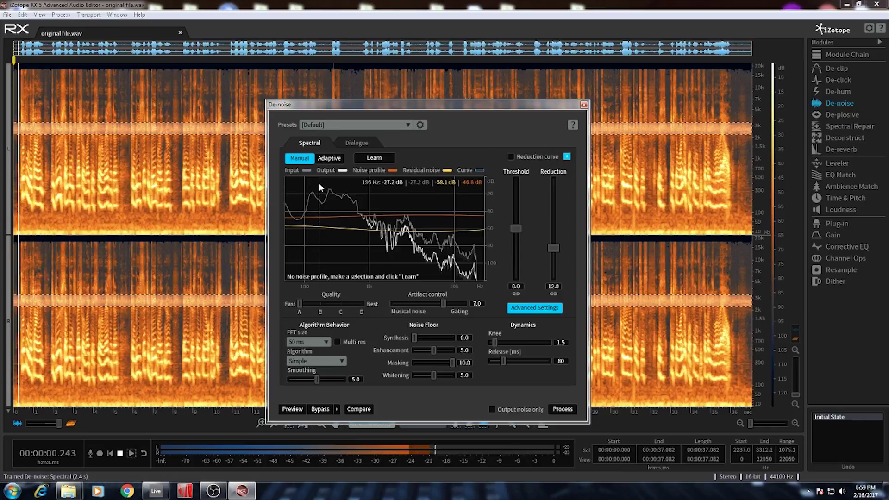
click(330, 158)
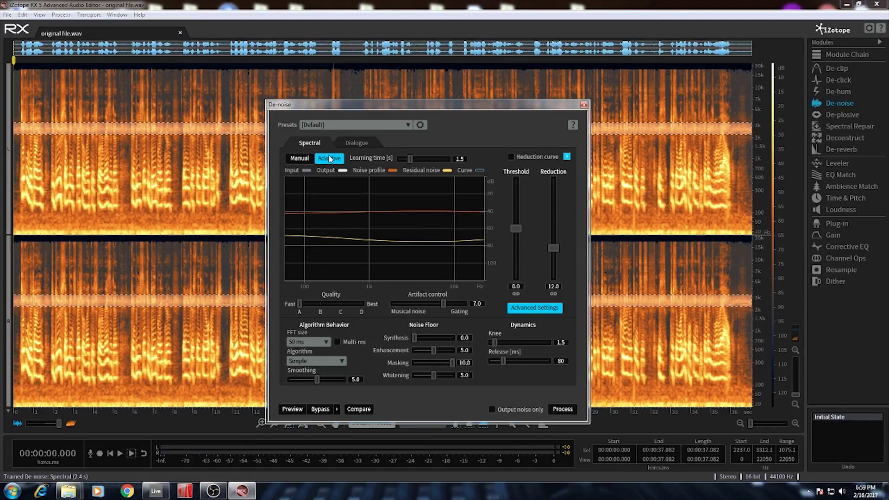
Step: Set De-noise reduction to 28.7 dB and preview the adaptive result
key(space)
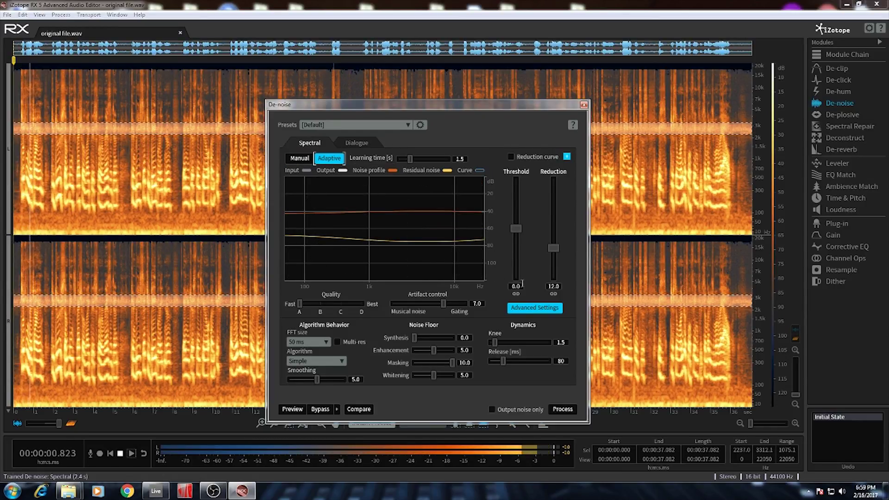
drag(551, 246, 547, 178)
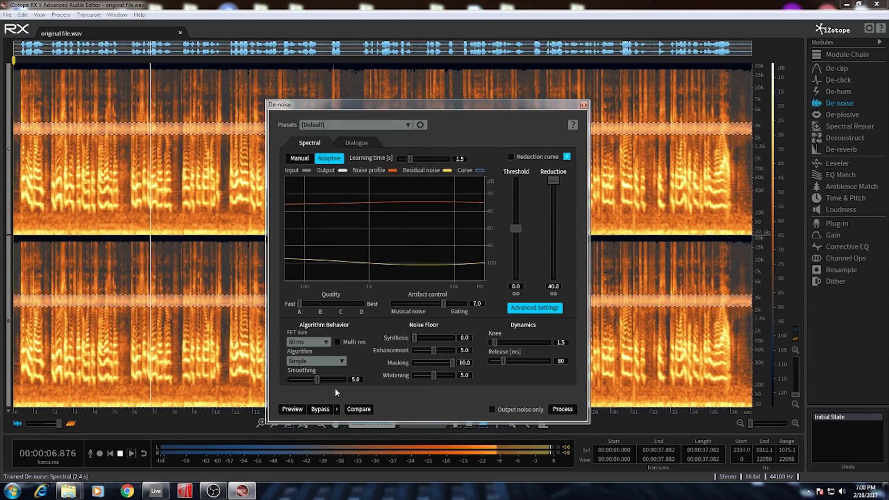
drag(554, 181, 554, 208)
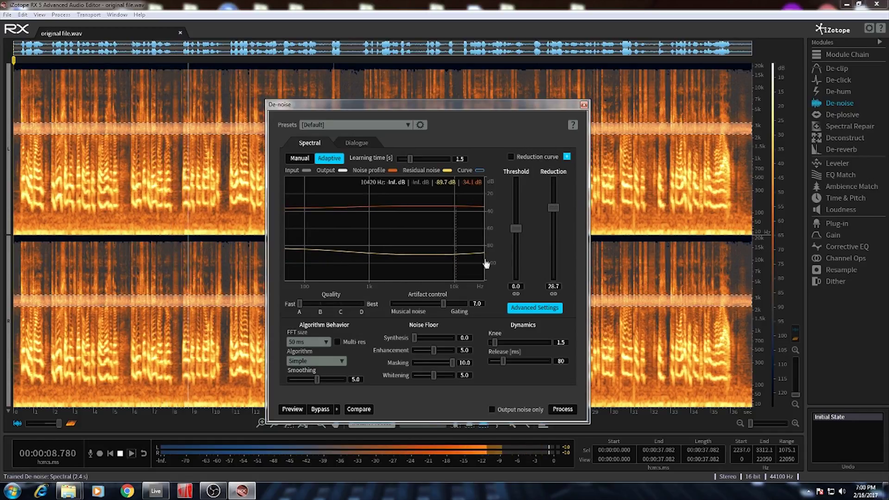
click(293, 409)
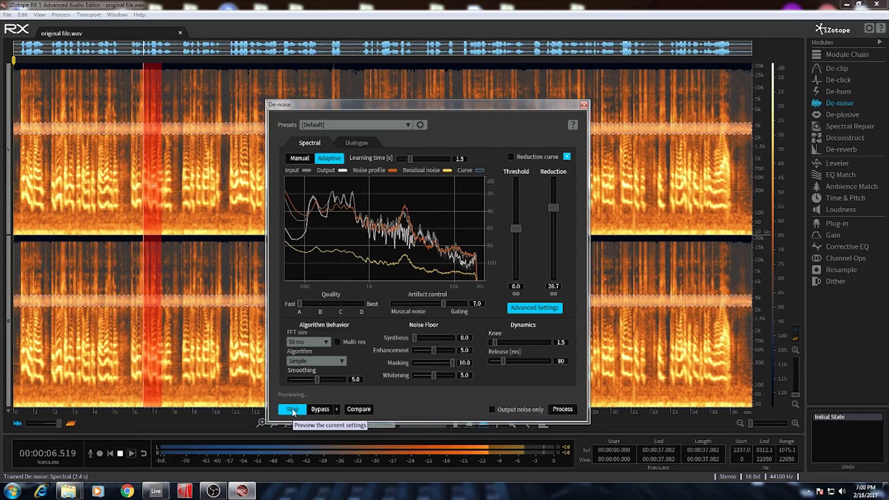
click(292, 409)
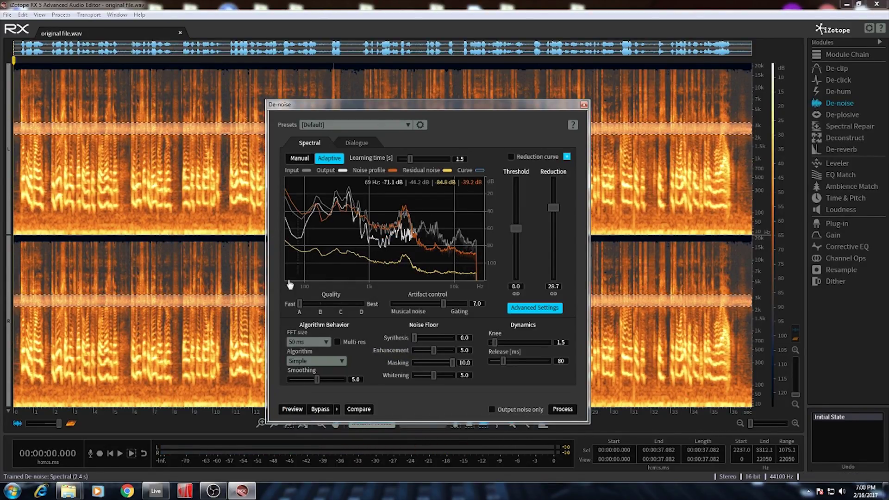
Step: Run De-noise processing, cancel the first run, then process again to completion
click(561, 410)
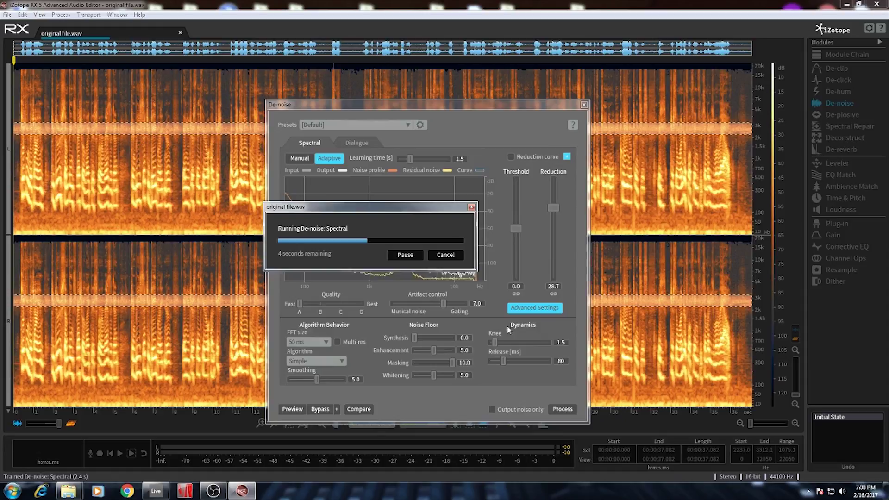
click(446, 255)
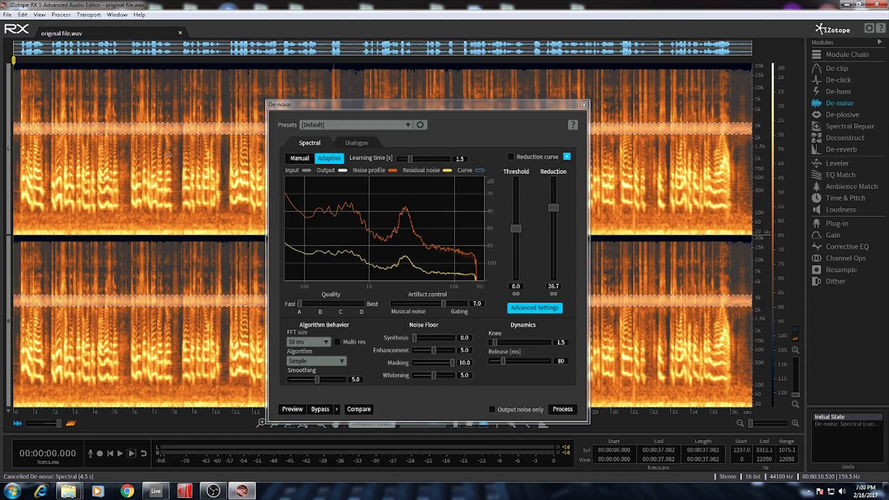
click(561, 409)
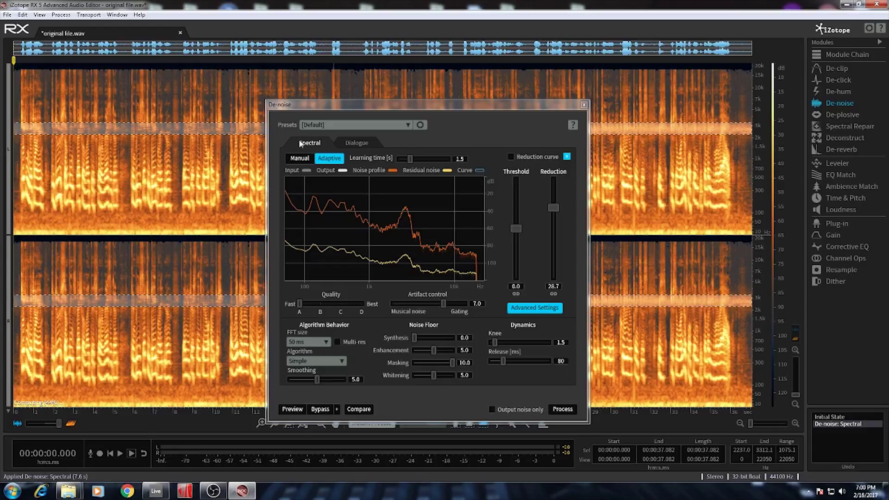
Step: Clear the band selection, audition the de-noised recording from the start, and close De-noise
drag(420, 108, 424, 206)
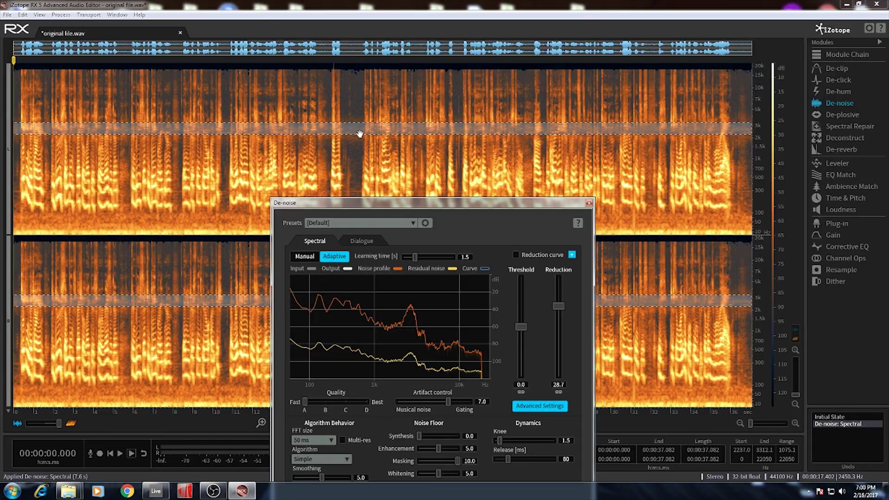
click(198, 177)
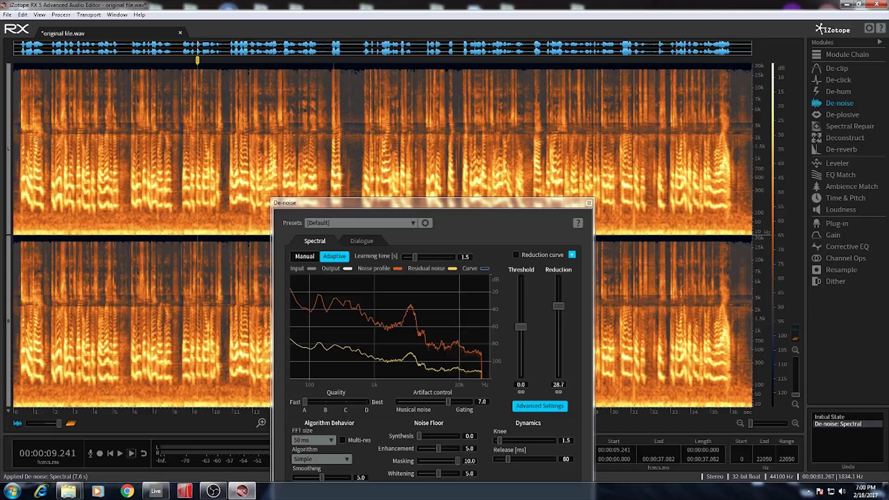
click(18, 141)
key(space)
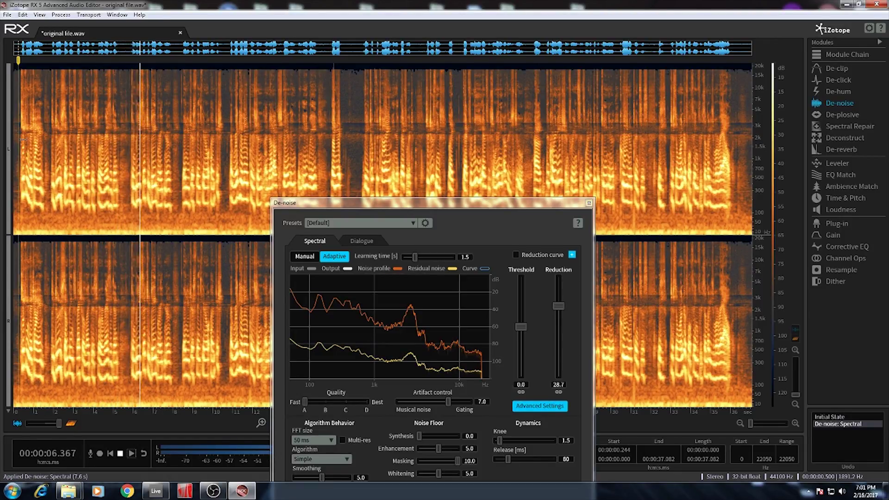
key(space)
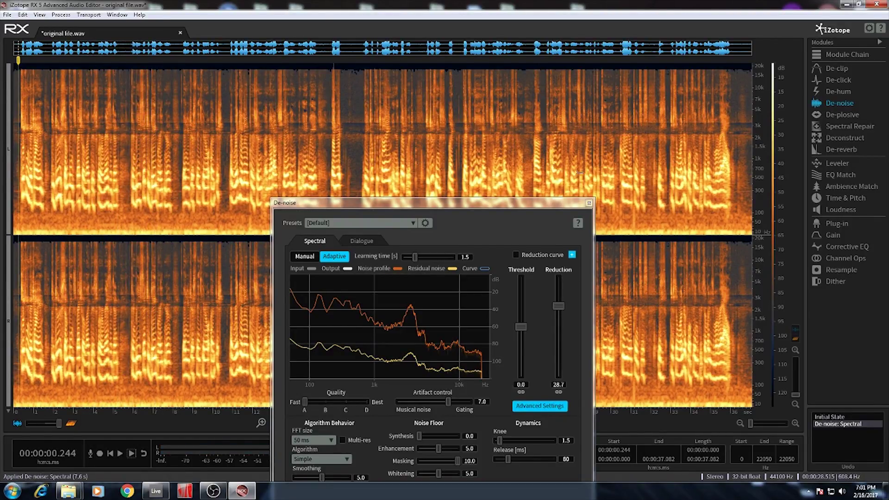
click(590, 203)
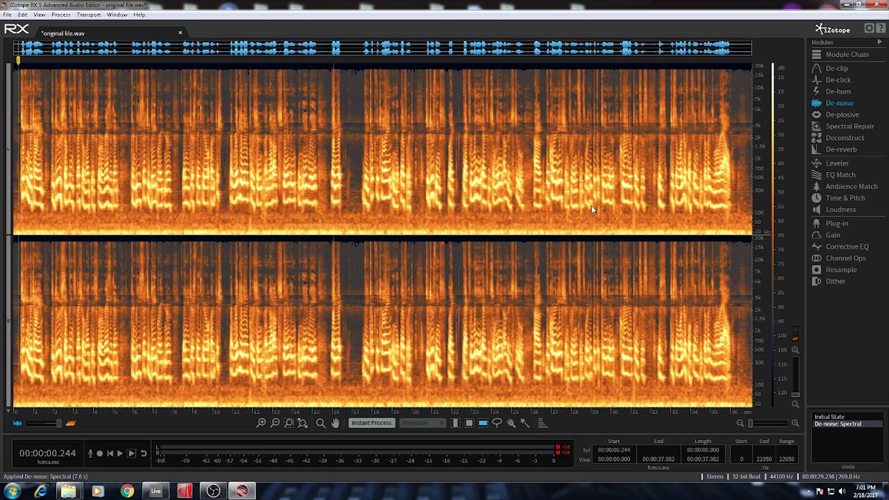
Step: Select and audition the full-frequency noise-only pause at 16.5–17.4 s, then reopen De-noise
click(347, 165)
scroll(349, 164, up, 3)
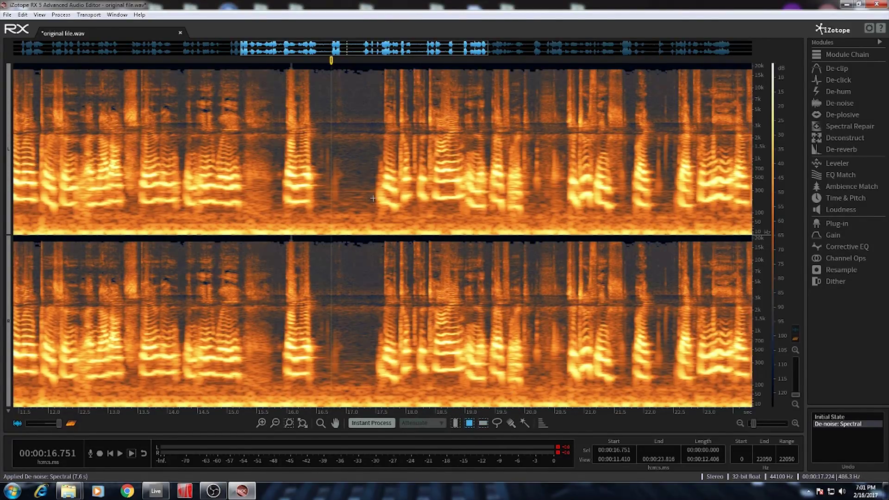
drag(316, 72, 378, 275)
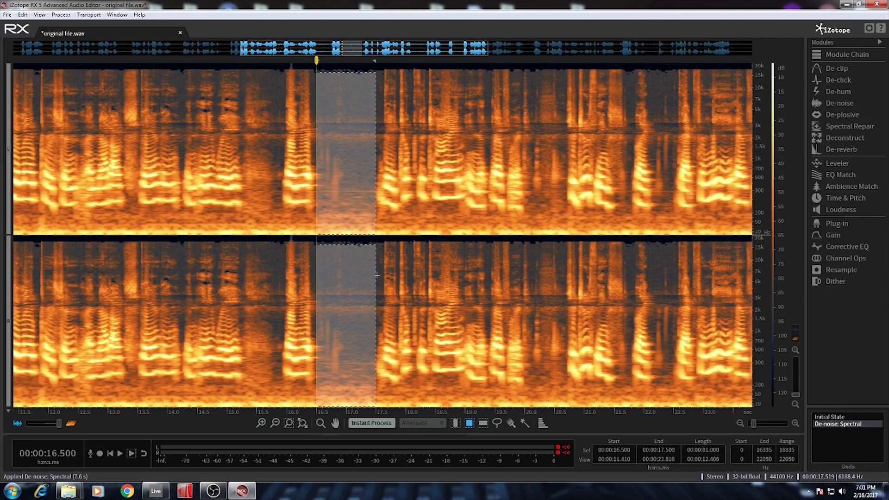
mouse_move(344, 73)
mouse_down()
mouse_move(345, 66)
mouse_move(370, 75)
mouse_up()
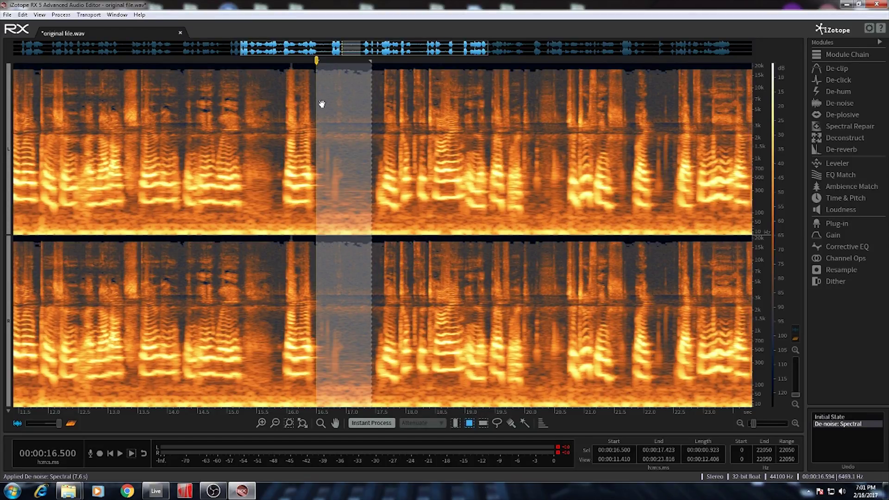
drag(318, 103, 320, 105)
key(space)
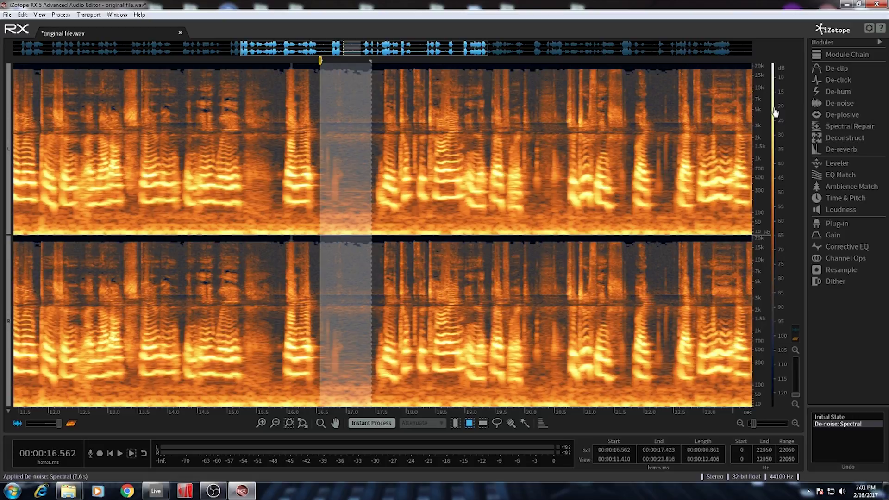
click(828, 102)
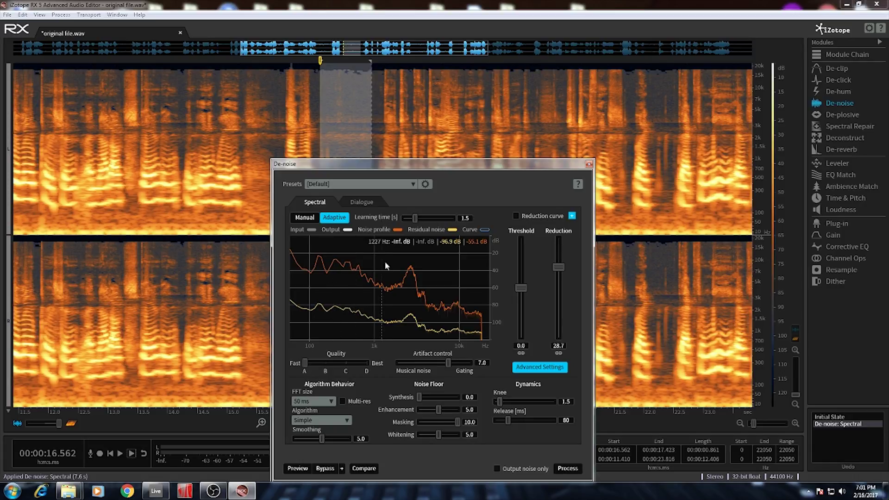
Step: Learn a Dialogue De-noise profile from the pause and preview it
click(354, 203)
click(366, 216)
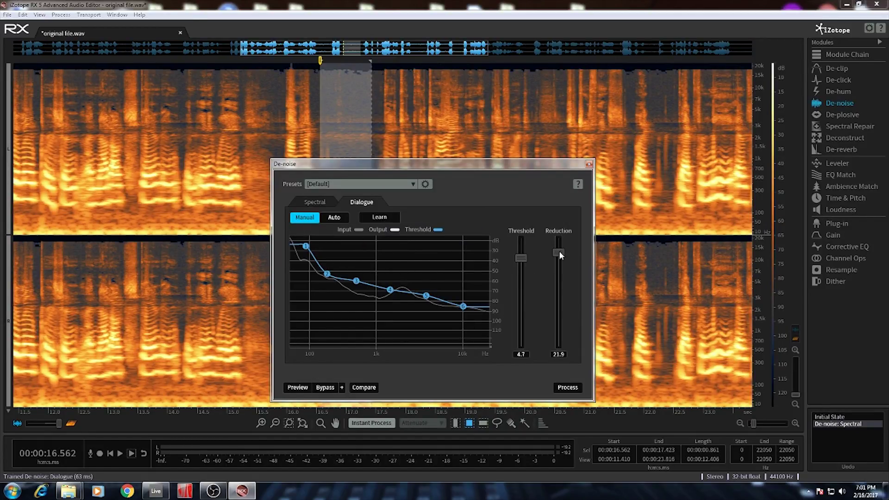
click(295, 388)
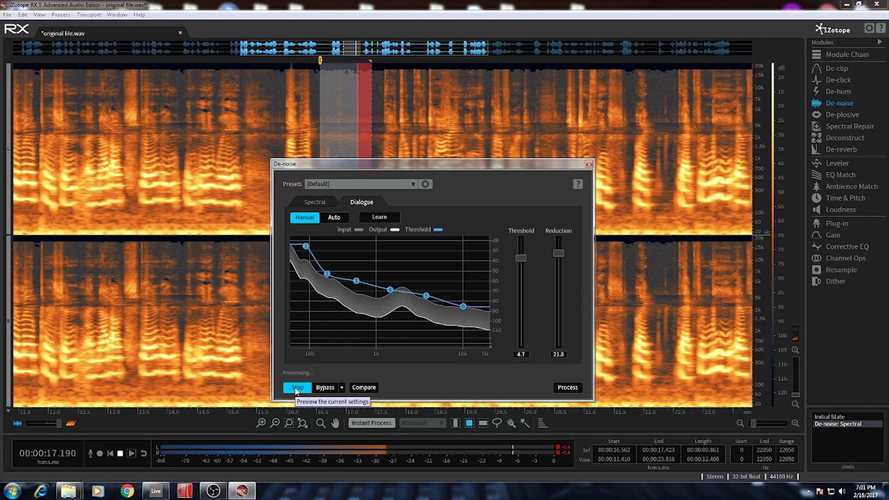
click(296, 388)
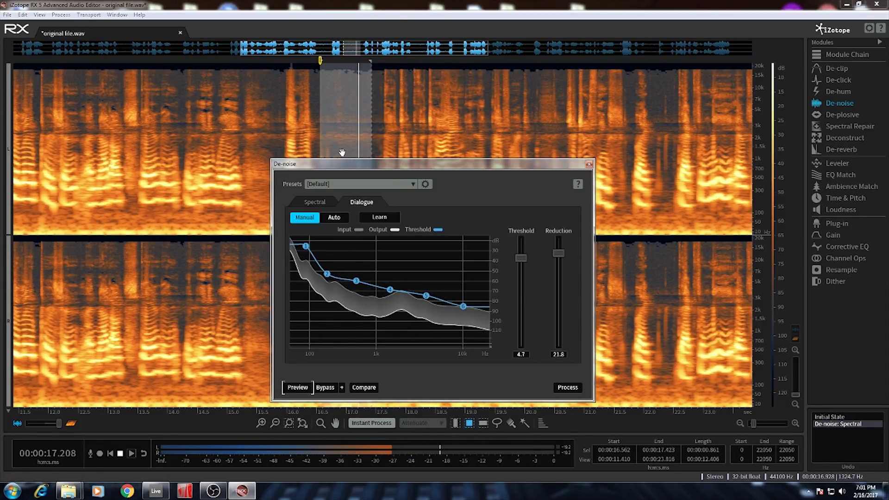
key(space)
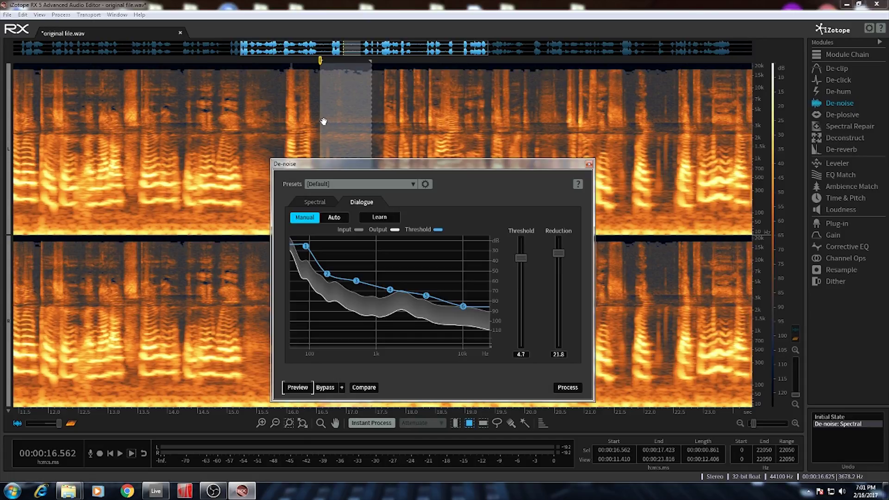
Step: Extend the selection to the whole recording and play it from the start
drag(324, 122, 3, 143)
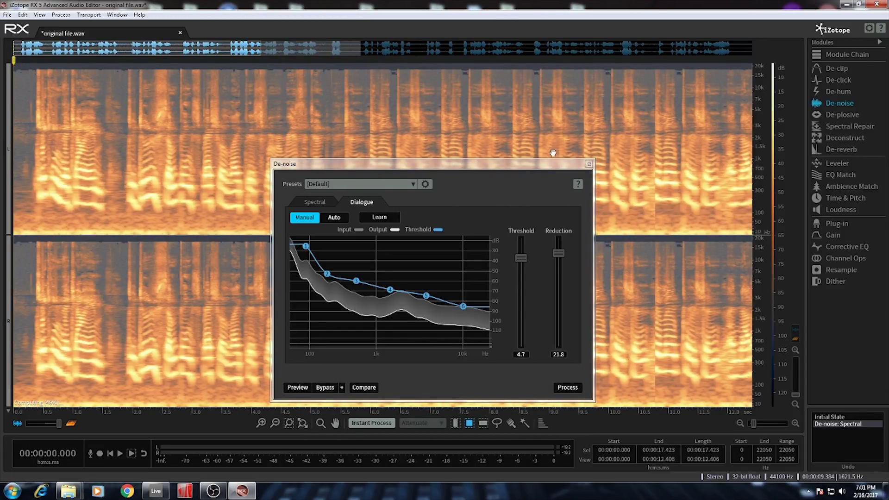
drag(258, 54, 442, 54)
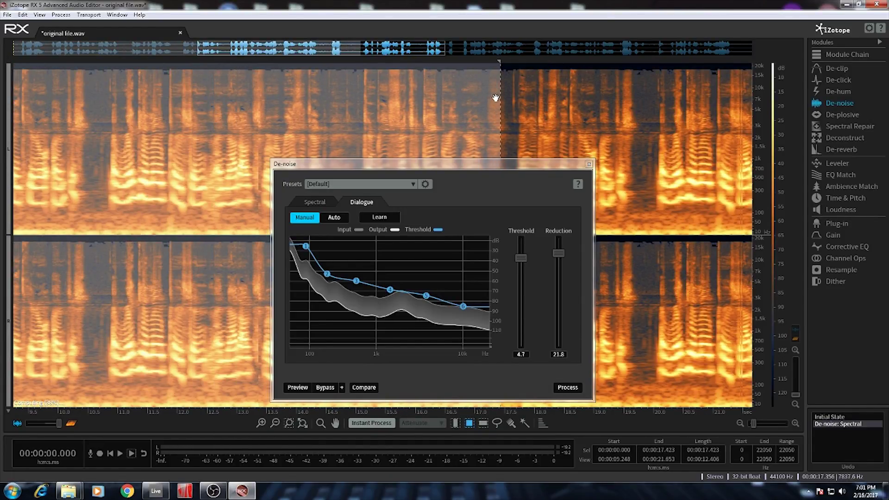
drag(495, 97, 751, 97)
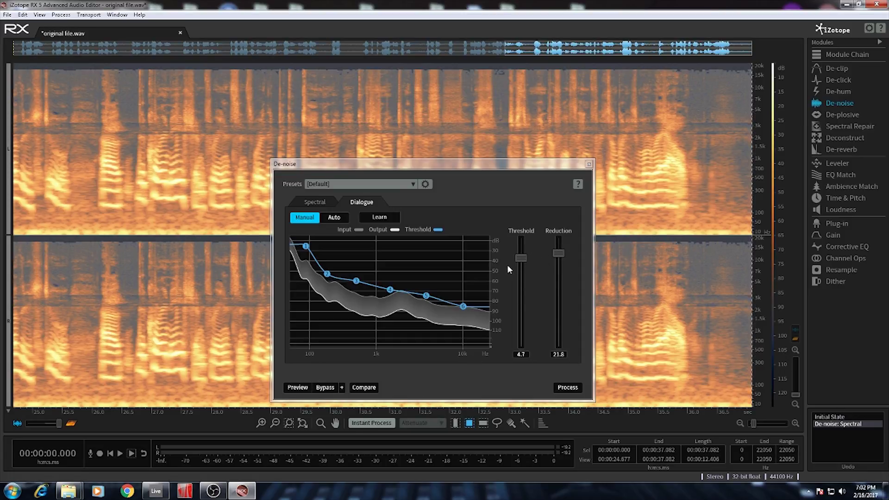
key(space)
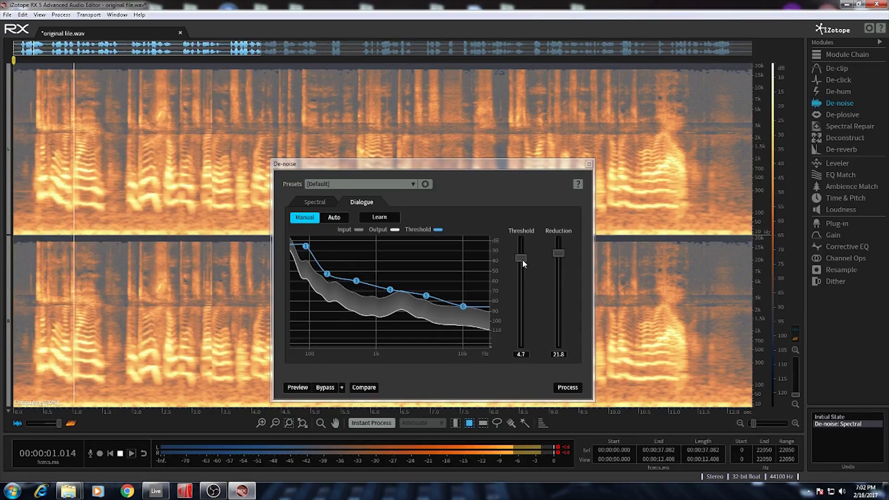
Step: Set threshold 3.6 with reduction 25 dB in Auto mode and start processing
drag(522, 257, 512, 316)
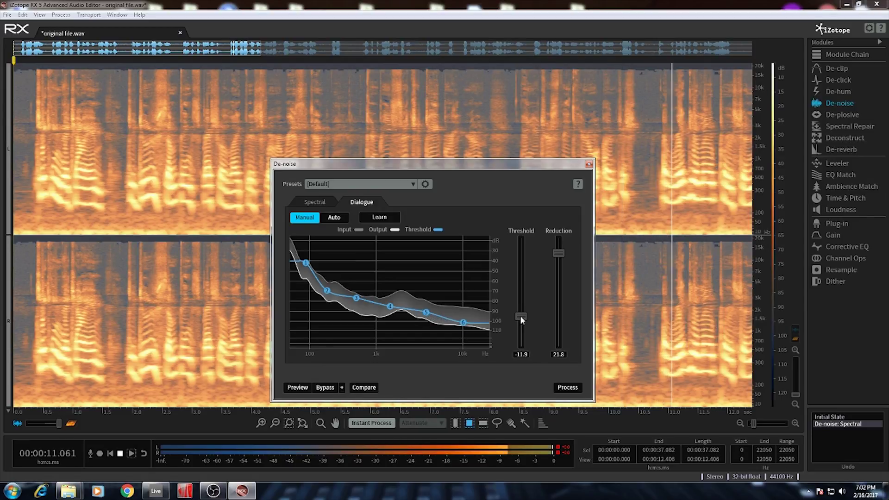
mouse_move(521, 316)
mouse_down()
mouse_move(519, 271)
mouse_move(558, 235)
mouse_up()
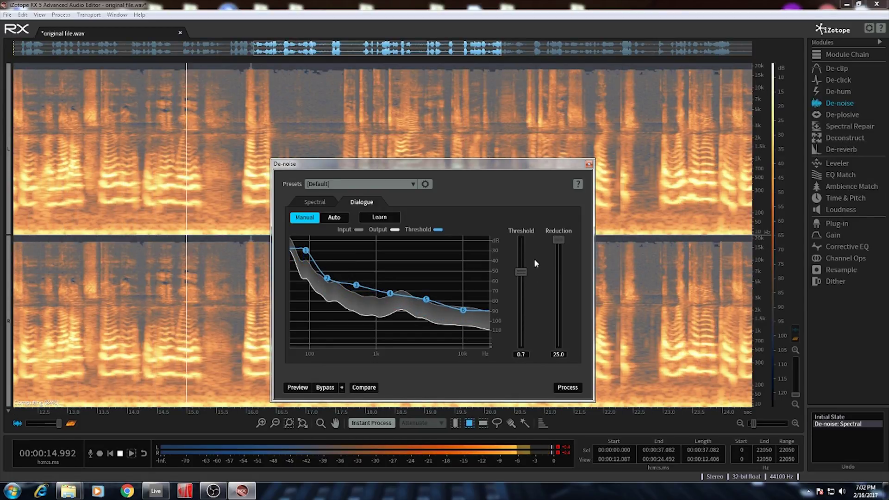
mouse_move(520, 270)
mouse_down()
mouse_move(527, 230)
mouse_move(520, 287)
mouse_up()
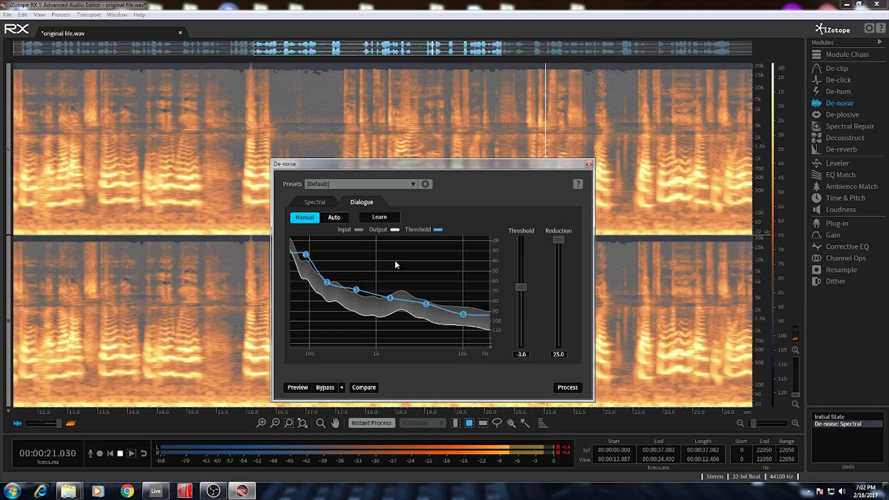
click(336, 220)
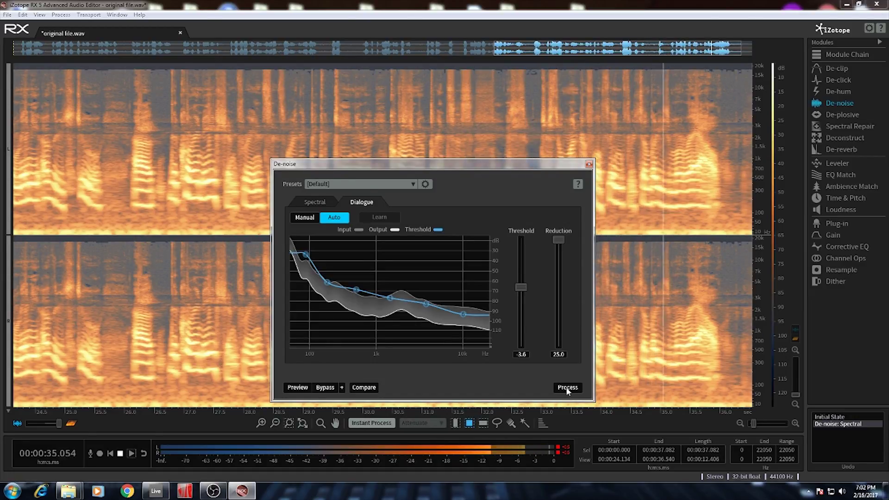
click(568, 389)
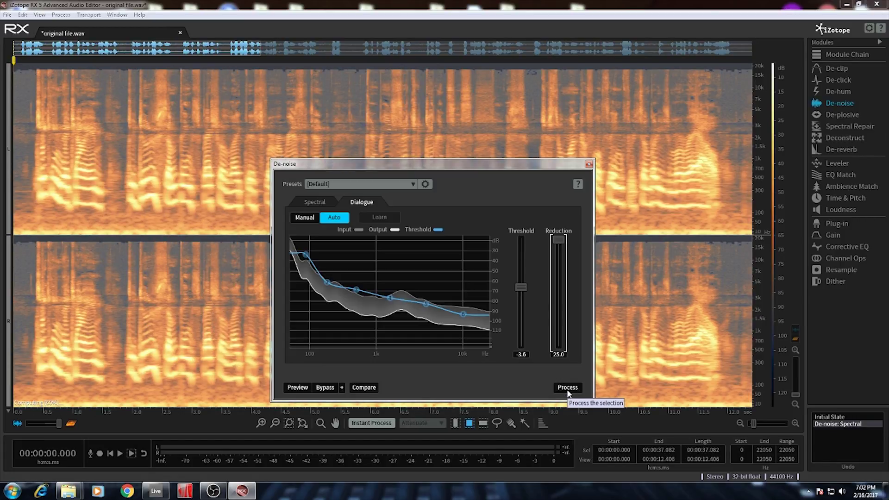
Step: Finish dialogue de-noising, close De-noise, and place the playhead at the file start
click(567, 389)
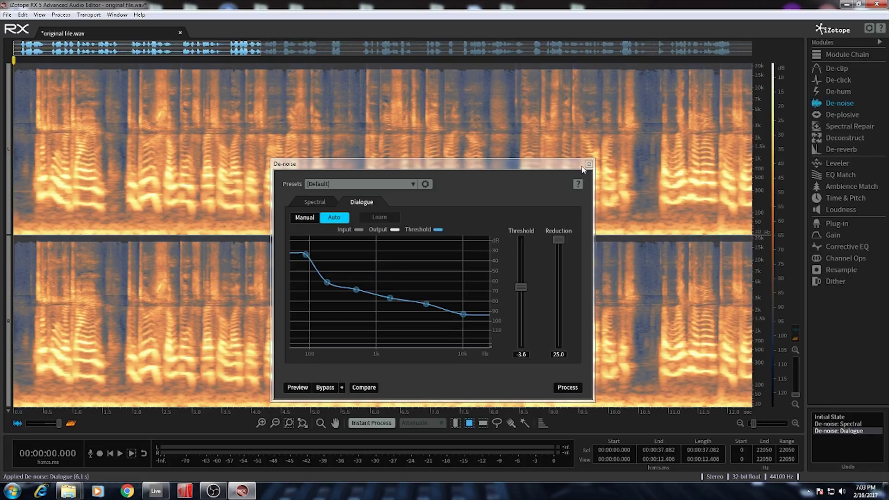
click(588, 165)
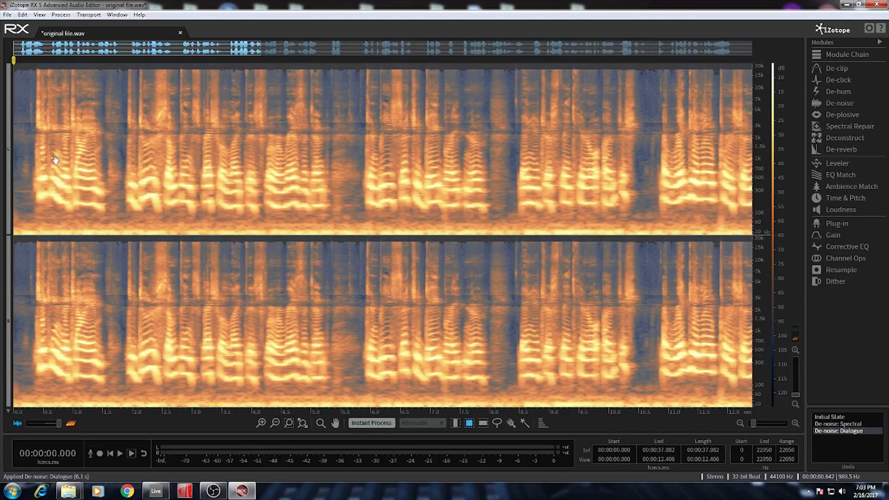
click(25, 179)
click(21, 189)
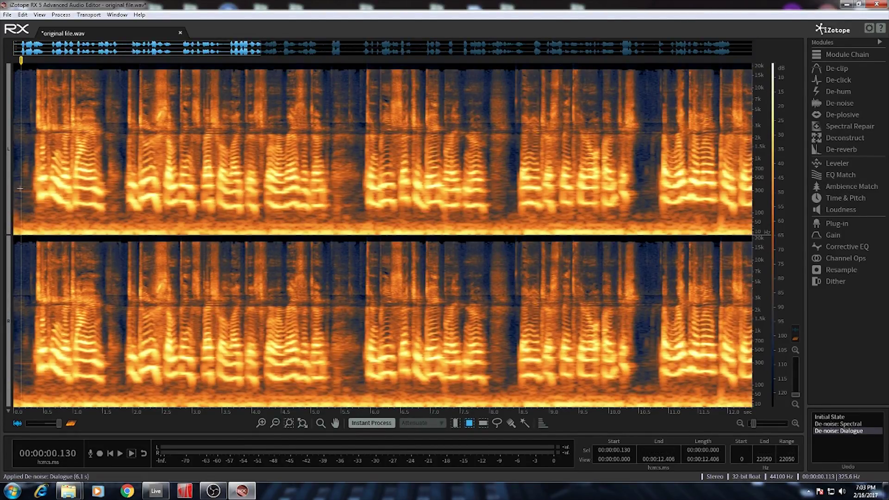
Step: Play back the de-noised recording twice, then select the entire file
key(space)
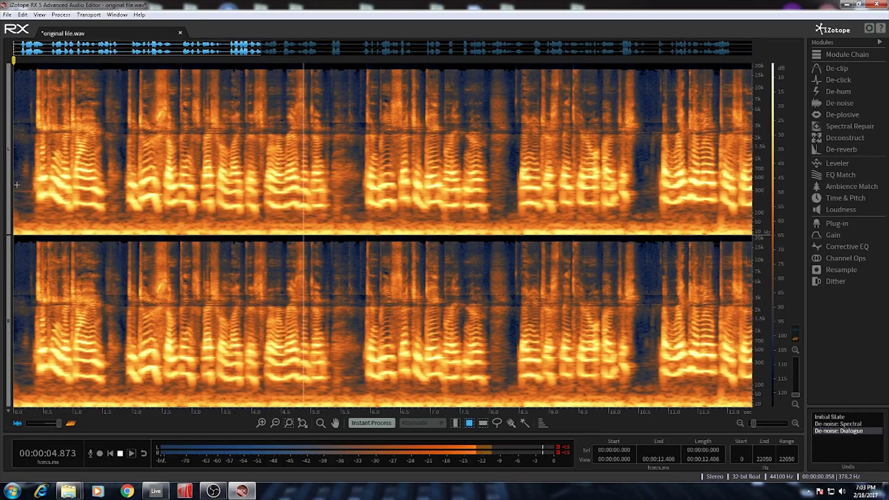
key(space)
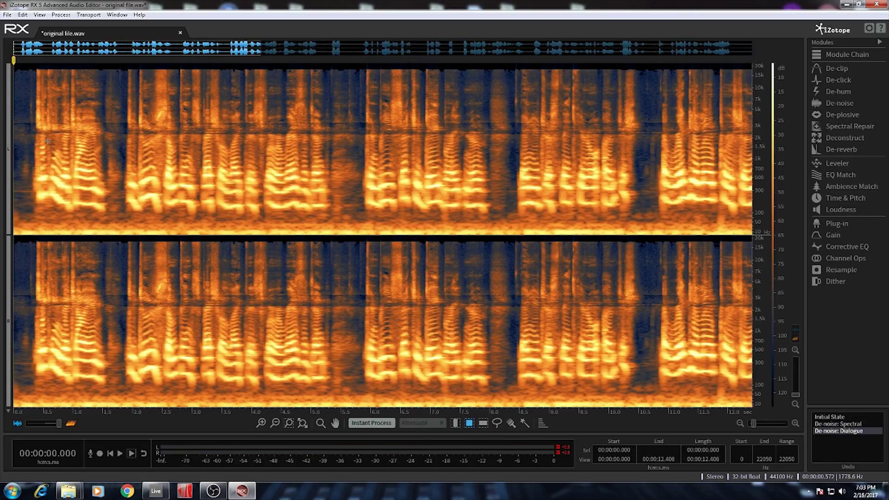
key(space)
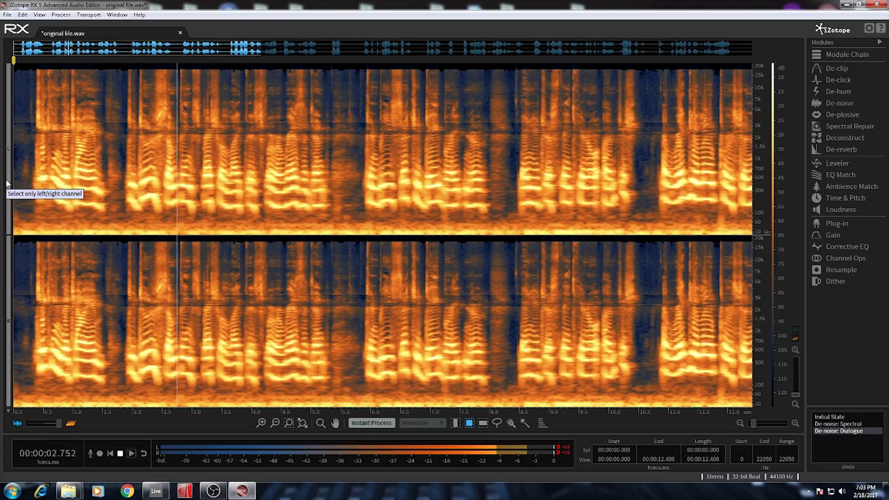
key(space)
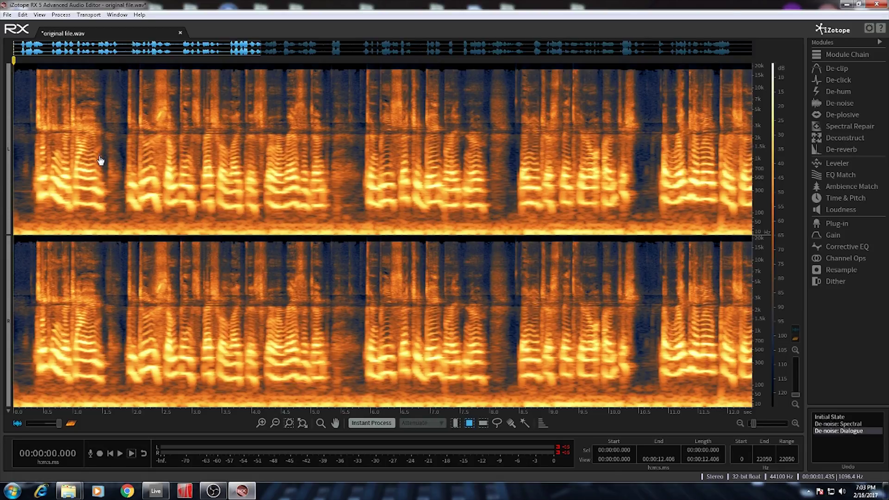
key(ctrl+a)
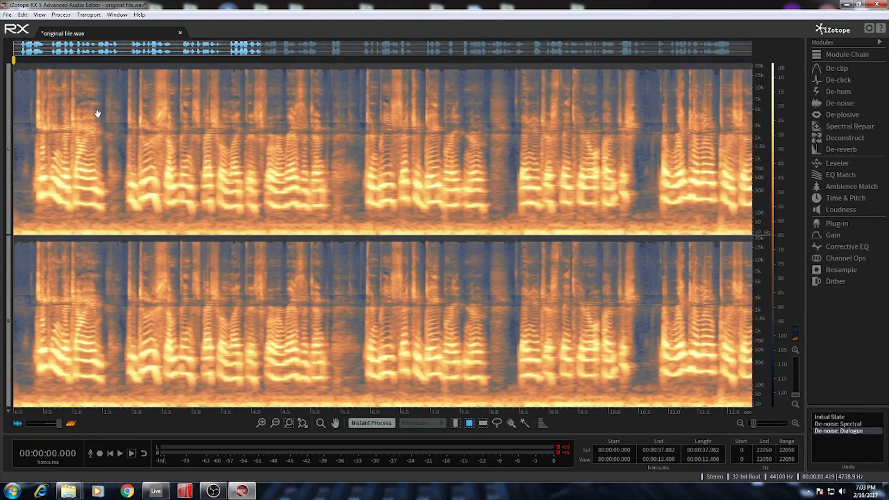
Step: In Corrective EQ, shape Band 1 into a deep low-shelf cut and listen to it
click(844, 247)
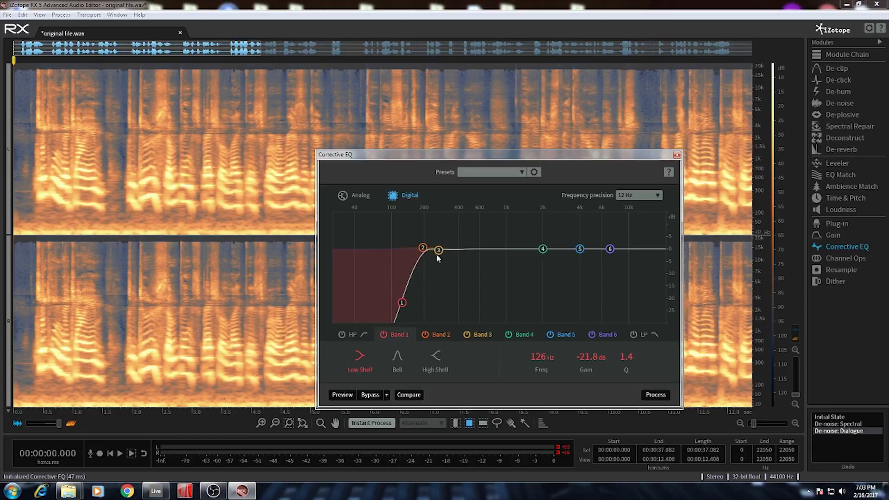
drag(438, 250, 414, 249)
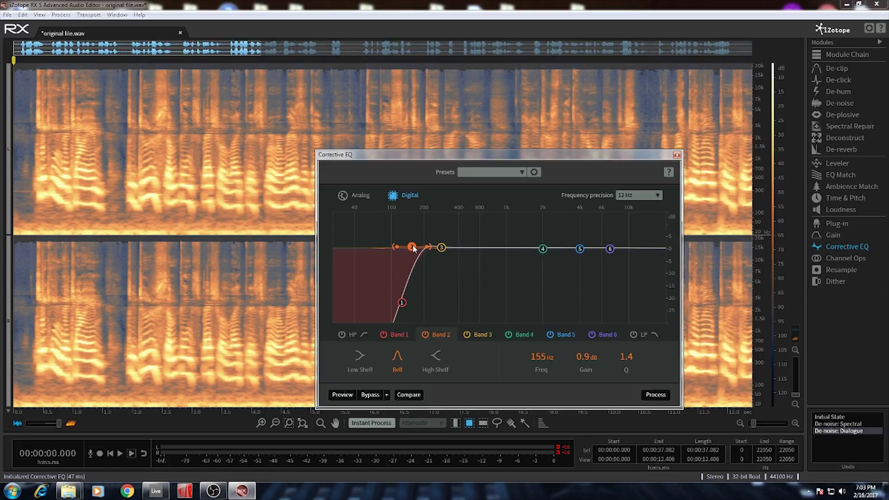
mouse_move(402, 304)
mouse_down()
mouse_move(385, 301)
mouse_move(424, 301)
mouse_up()
key(space)
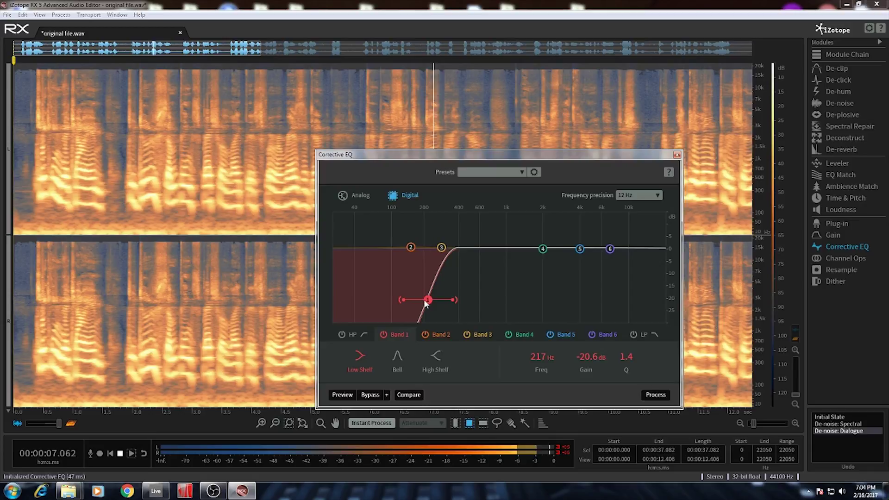
mouse_move(425, 301)
mouse_down()
mouse_move(429, 293)
mouse_move(475, 312)
mouse_move(423, 304)
mouse_up()
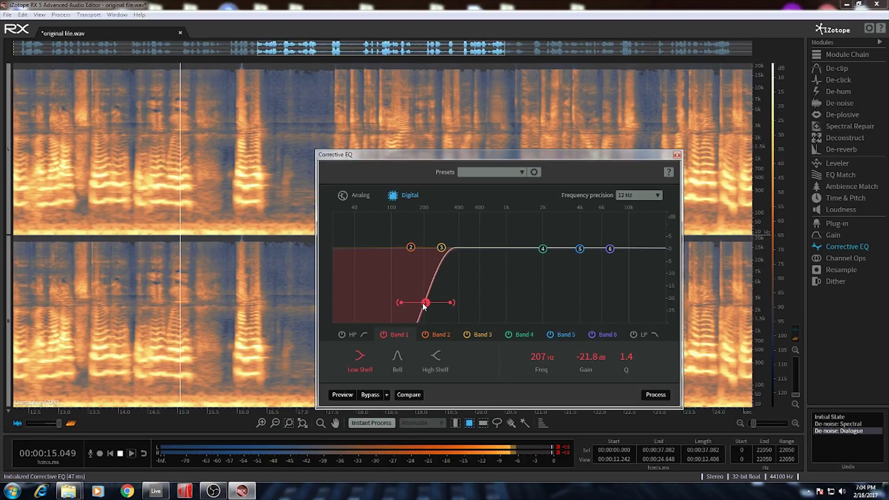
key(space)
Step: Tune the low shelf to about 110 Hz at -20.6 dB, apply it, and close Corrective EQ
click(349, 395)
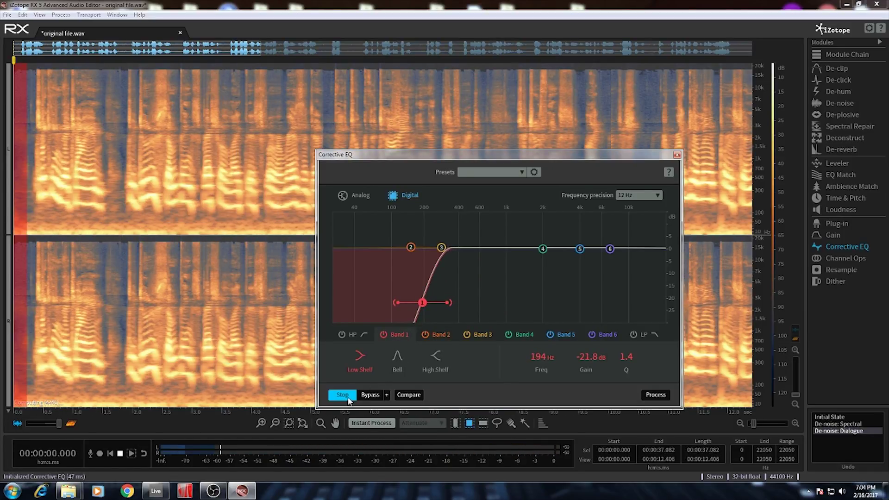
drag(422, 305, 396, 304)
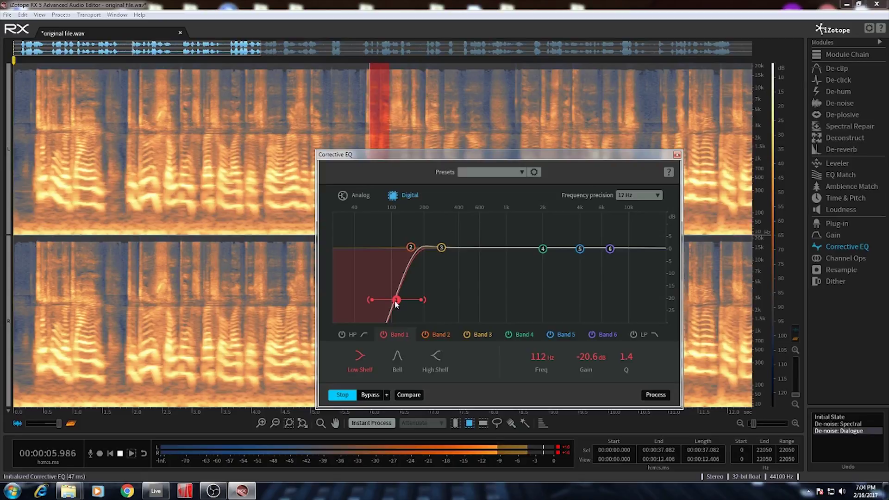
drag(396, 301, 394, 301)
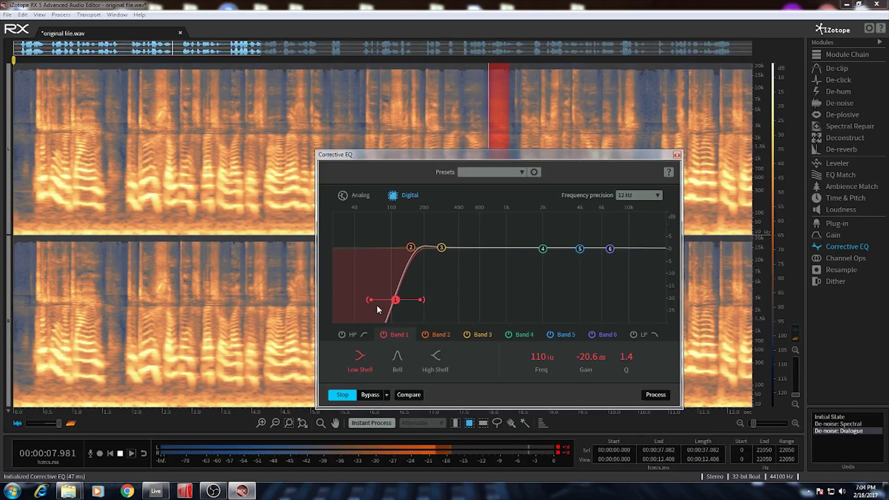
click(655, 394)
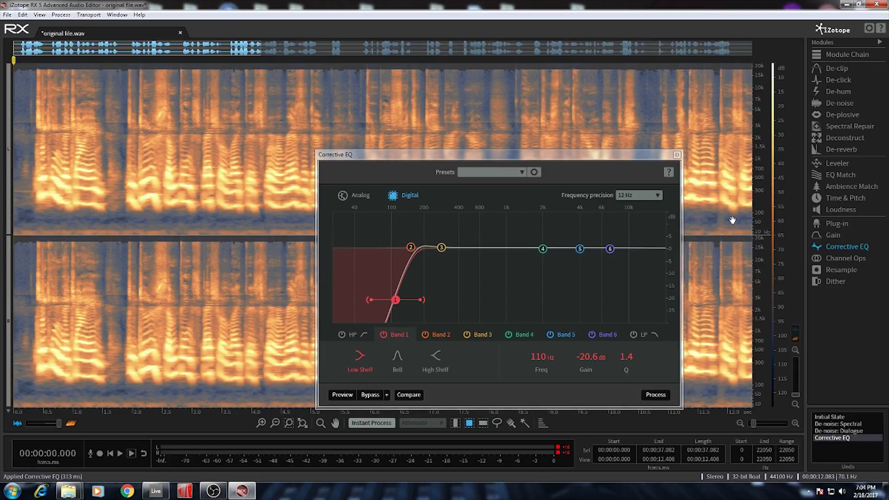
click(677, 156)
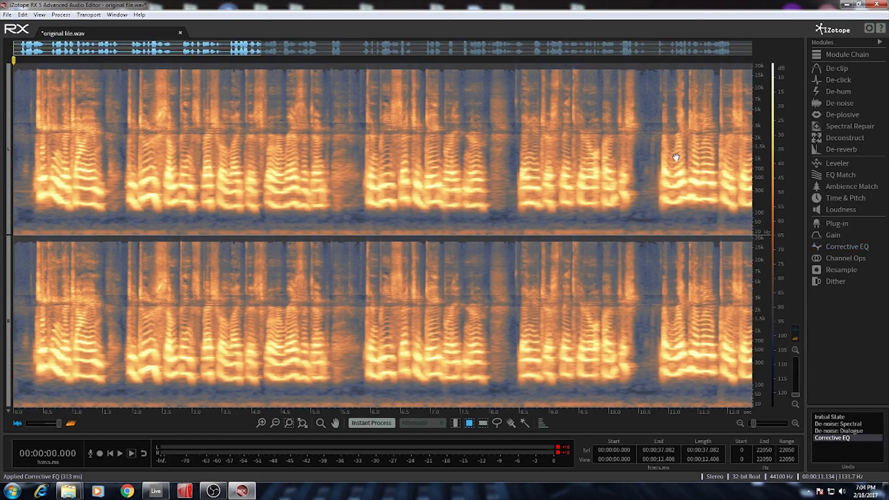
Step: Zoom to the 13.5–23.8 s stretch and enable Instant Process in Attenuate mode
scroll(414, 181, down, 5)
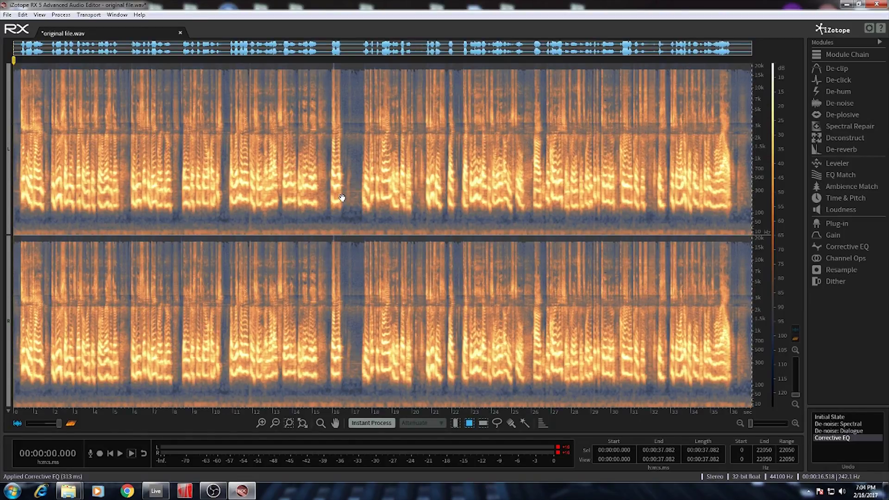
scroll(392, 207, up, 3)
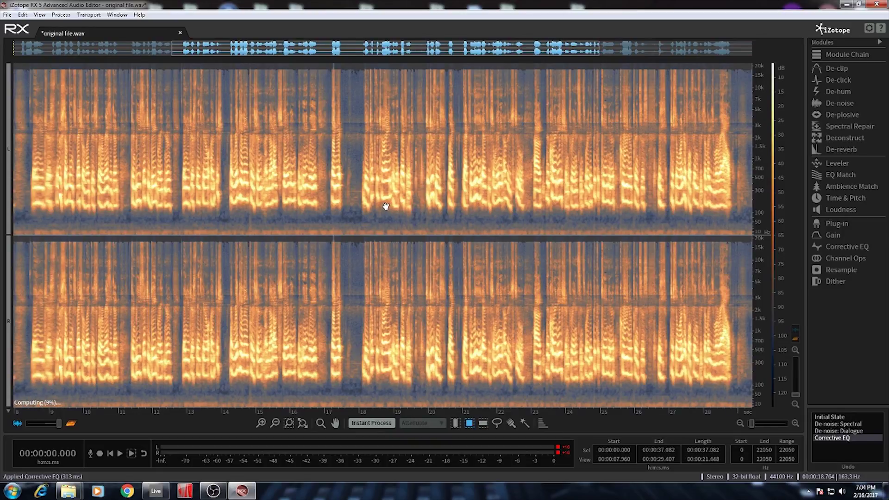
scroll(376, 202, up, 2)
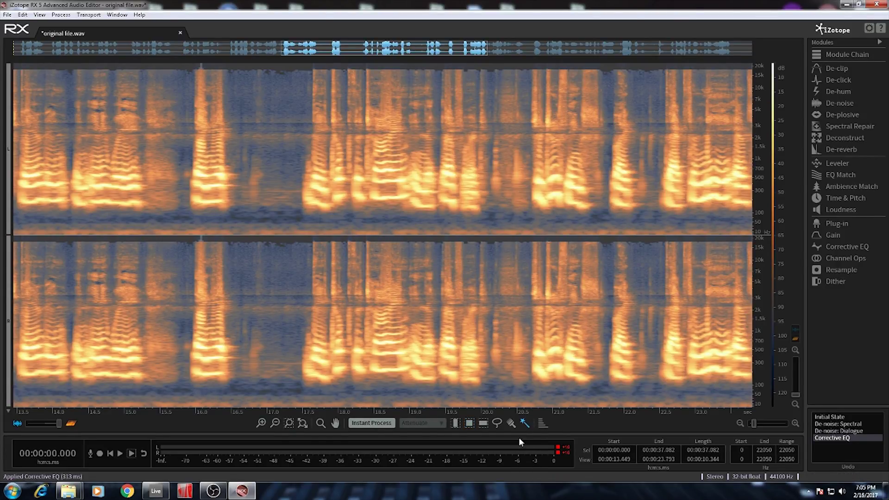
click(381, 423)
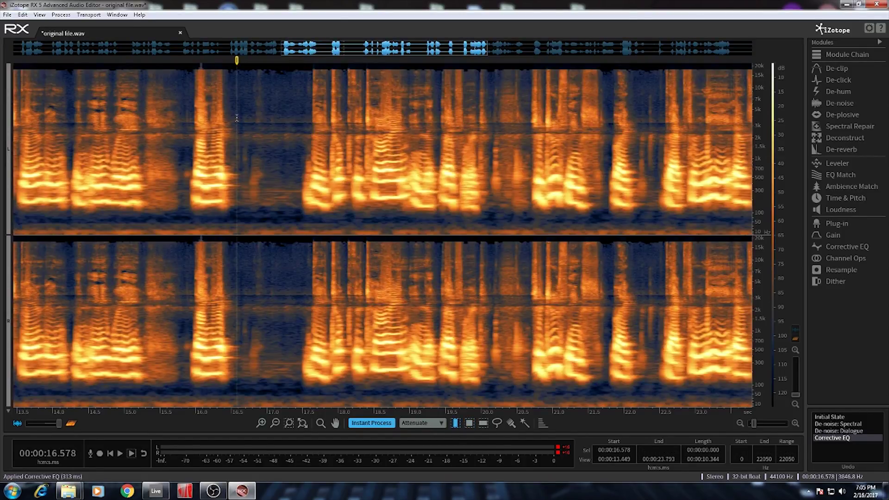
Step: Attenuate the unwanted sound in the 16.6–17.4 s pause and listen back
mouse_move(237, 131)
mouse_down()
mouse_move(306, 132)
mouse_move(298, 138)
mouse_up()
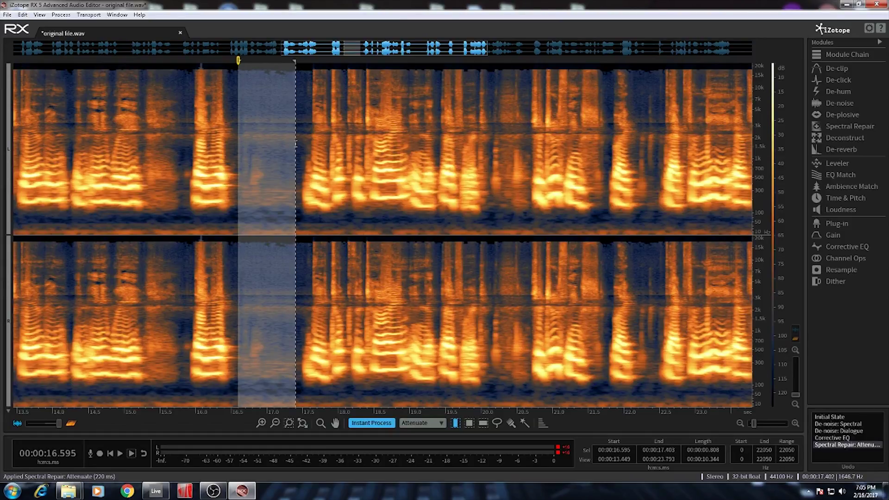
drag(238, 129, 297, 144)
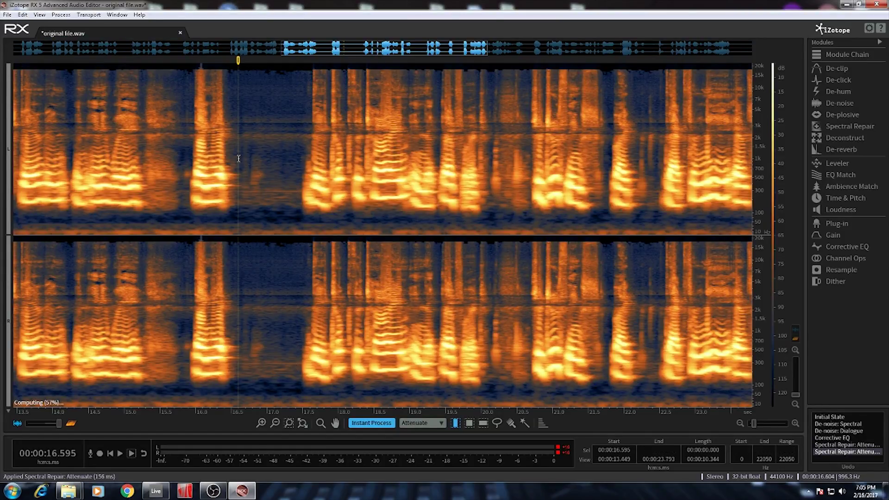
key(space)
key(space)
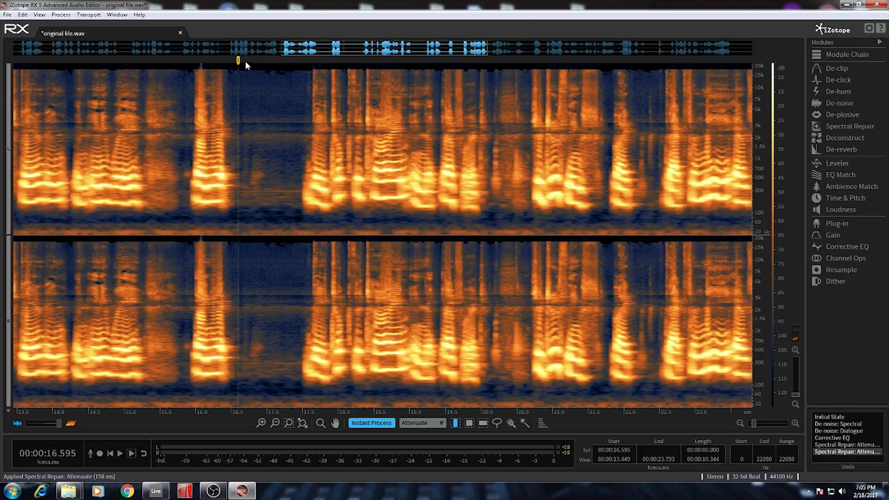
Step: Play from about 14.1 s to check the repair, then scroll back to the file start
click(108, 65)
key(space)
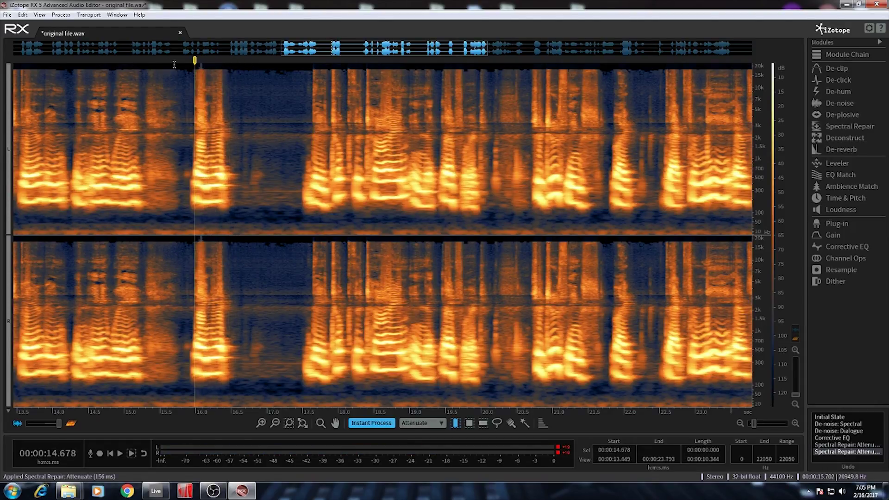
click(66, 79)
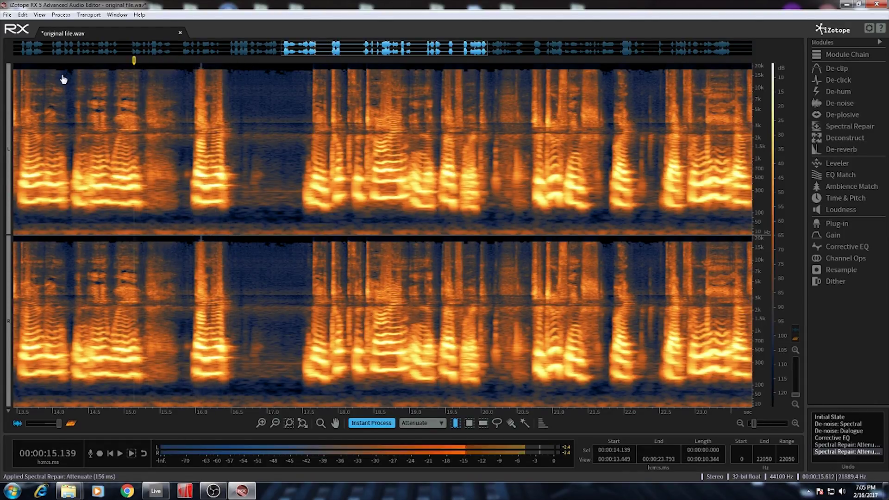
key(space)
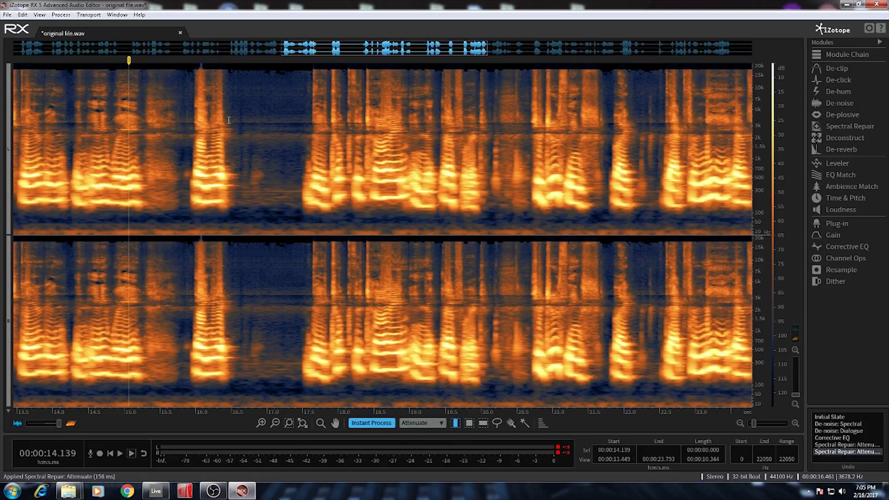
drag(290, 61, 20, 61)
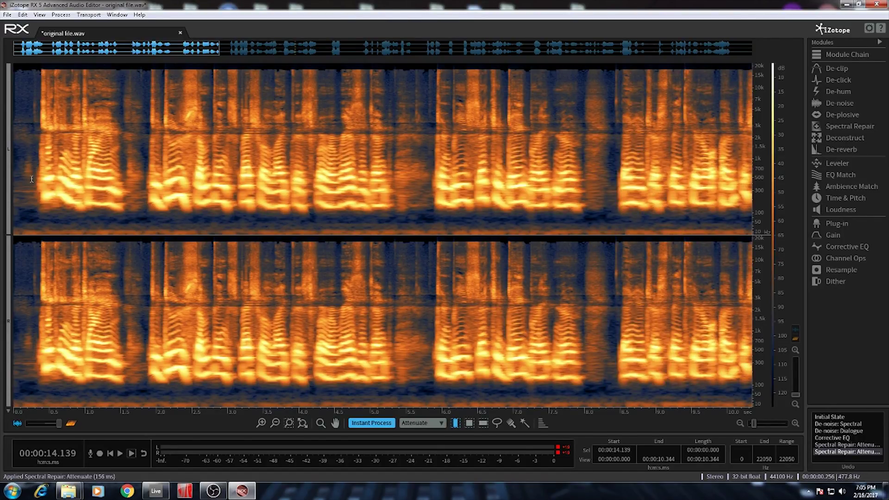
Step: Attenuate the noise in the opening 0–0.3 seconds with two Instant Process passes
mouse_move(32, 179)
mouse_down()
mouse_move(5, 199)
mouse_move(2, 216)
mouse_up()
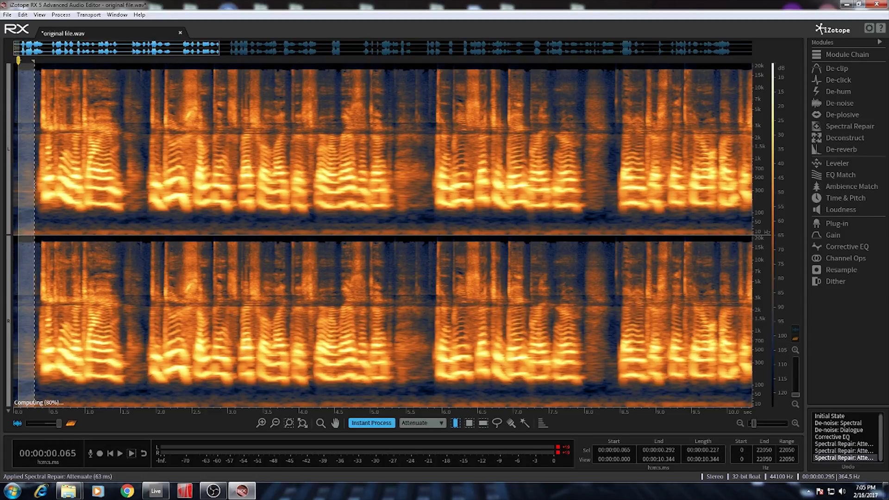
drag(35, 185, 23, 200)
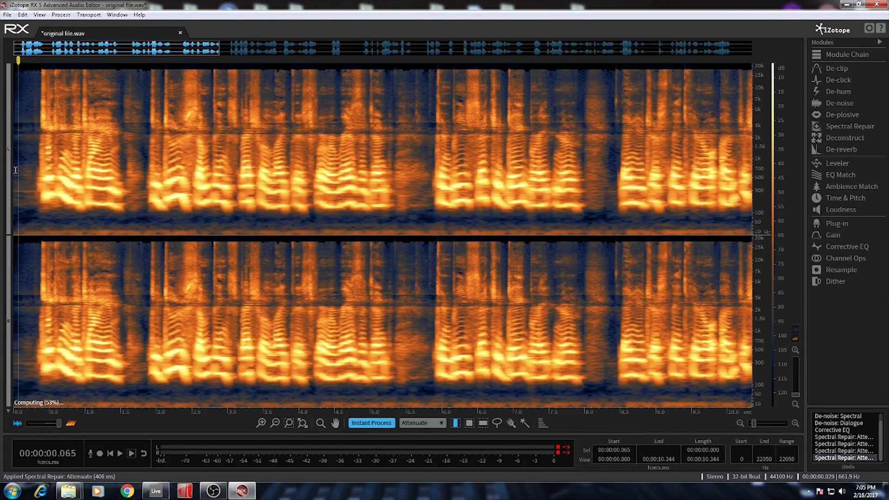
drag(15, 170, 38, 253)
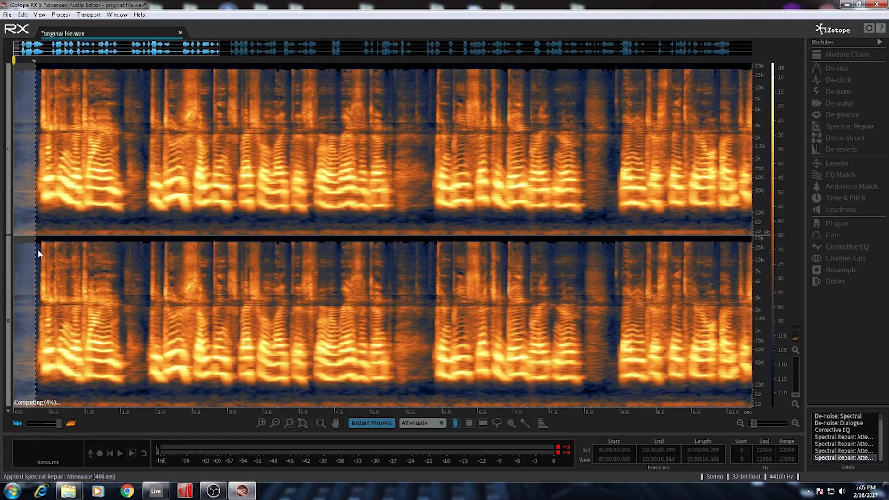
Step: Audition the cleaned opening of the interview, then zoom back out
key(space)
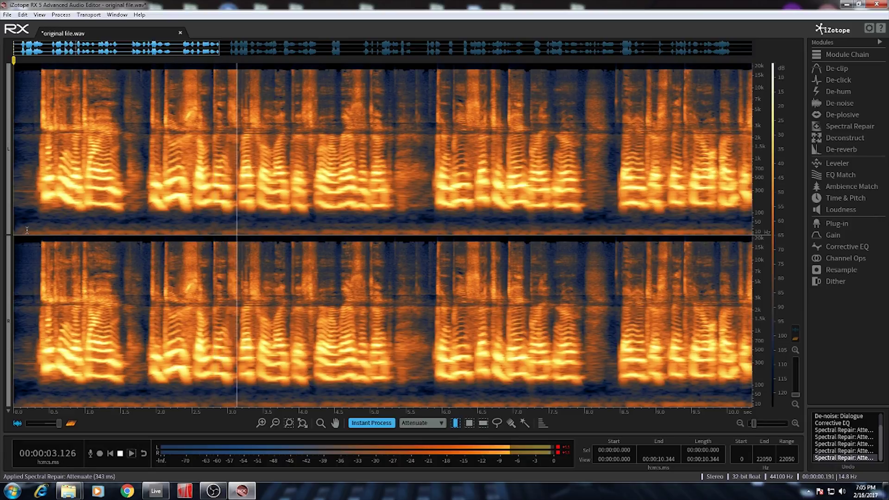
key(space)
scroll(277, 171, down, 1)
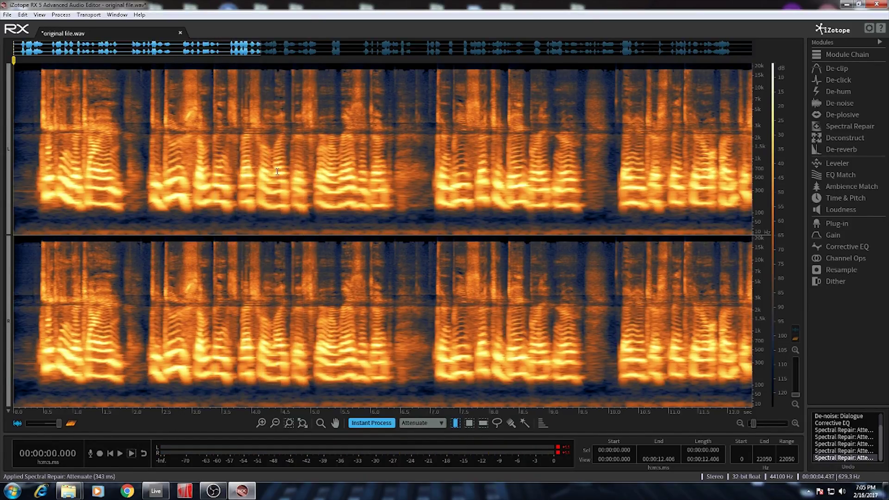
scroll(277, 172, down, 3)
scroll(335, 199, down, 2)
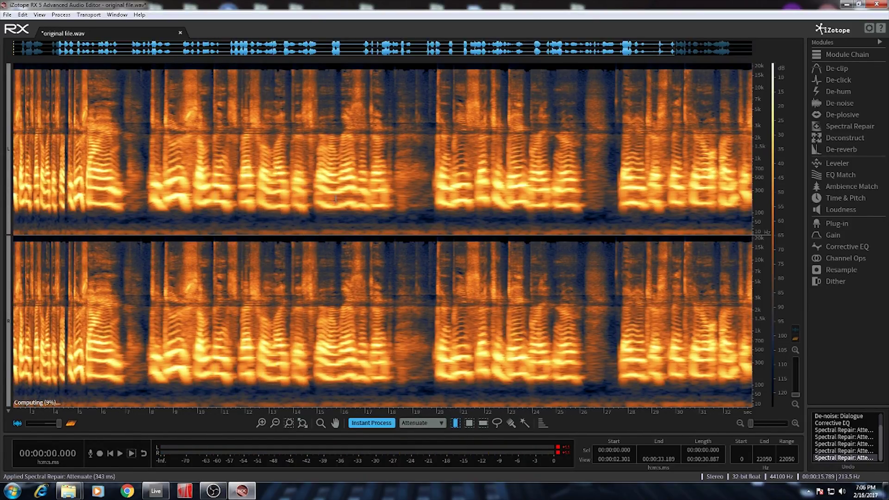